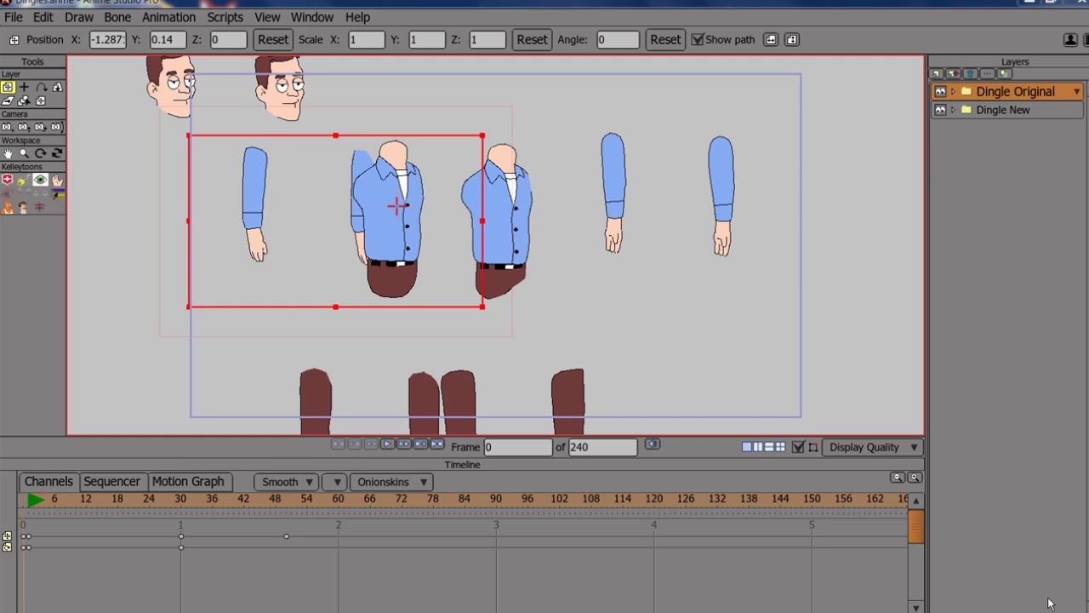
{"action": "key", "text": "ctrl+Right"}
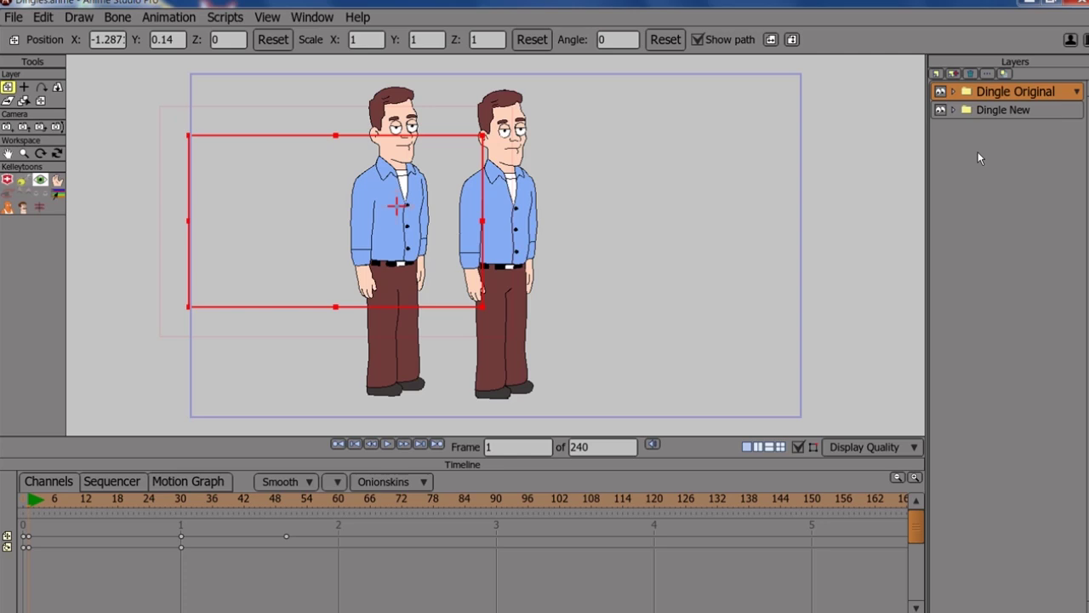
Step: Expand the Dingle Original group to browse its many rig layers, then fold it closed
{"action": "left_click", "coordinate": [953, 91]}
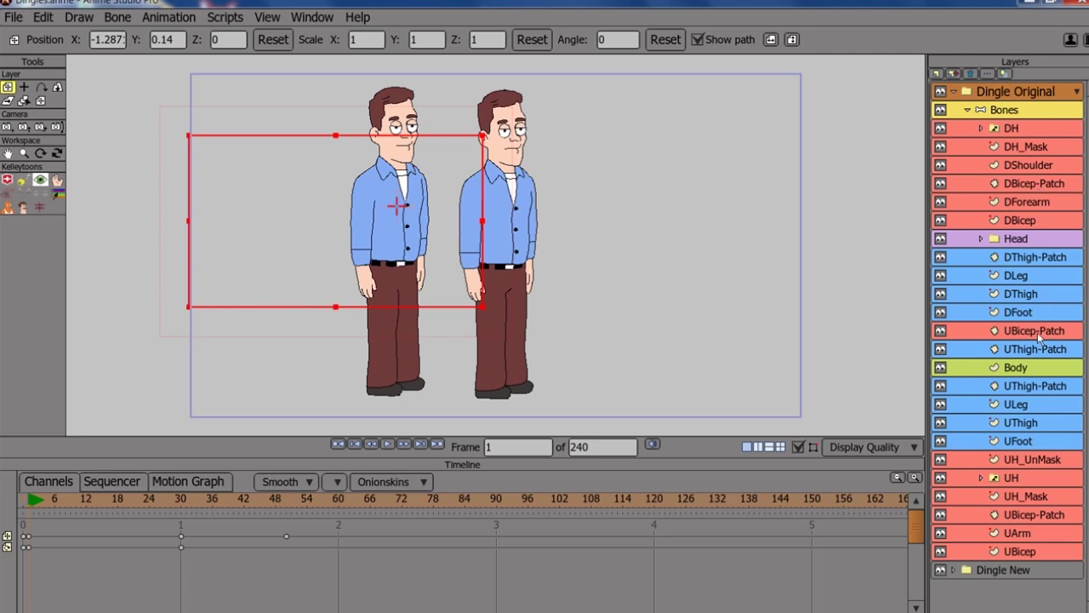
{"action": "left_click", "coordinate": [954, 91]}
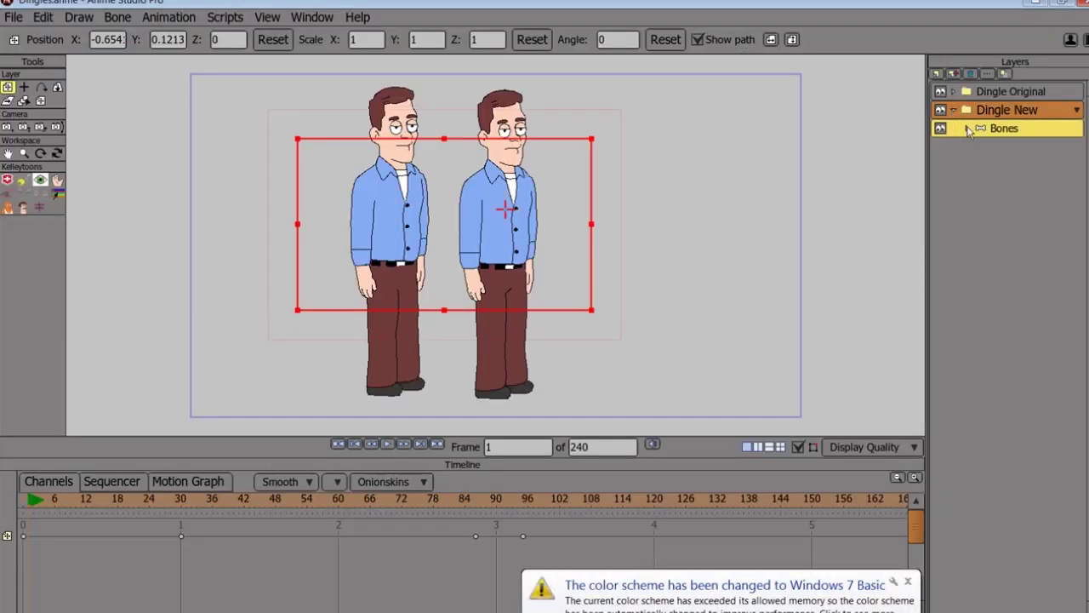
Step: Check Dingle New's short Bones list, then expand Dingle Original to compare, collapsing both groups
{"action": "left_click", "coordinate": [969, 129]}
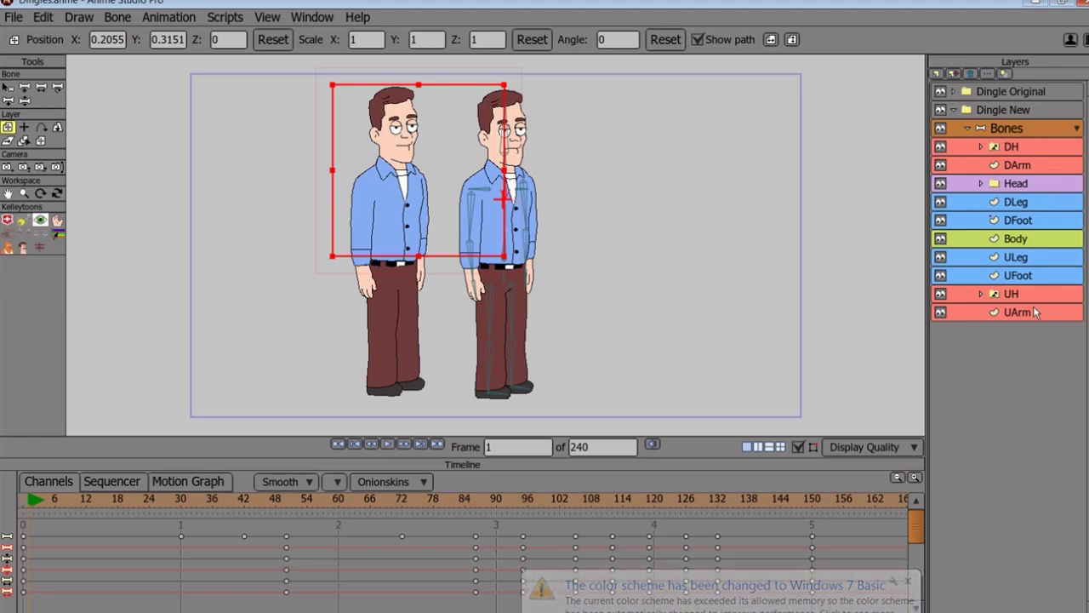
{"action": "left_click", "coordinate": [957, 114]}
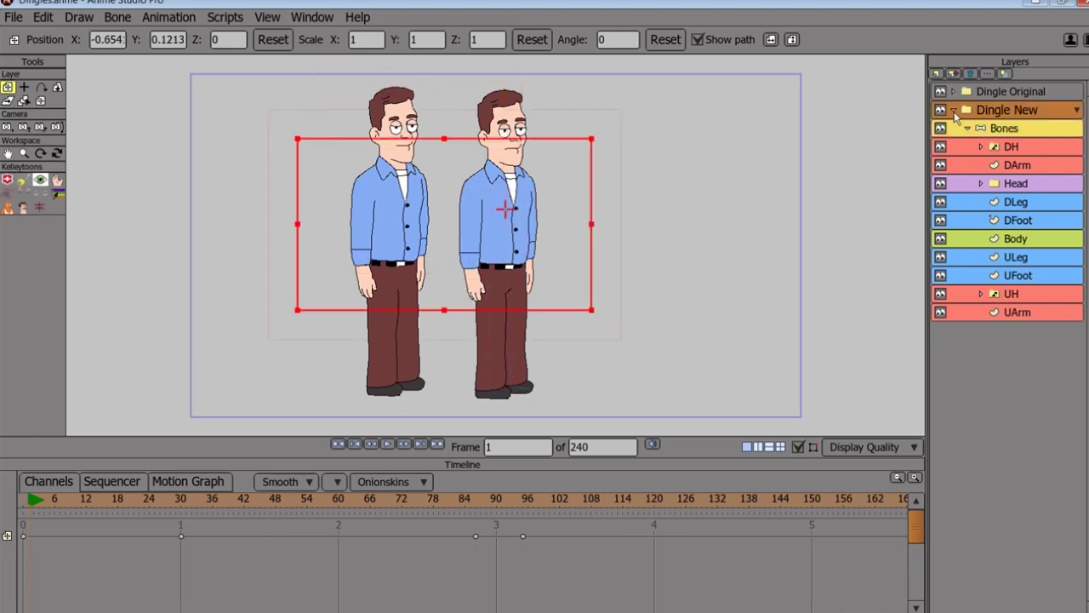
{"action": "left_click", "coordinate": [954, 109]}
{"action": "left_click", "coordinate": [954, 92]}
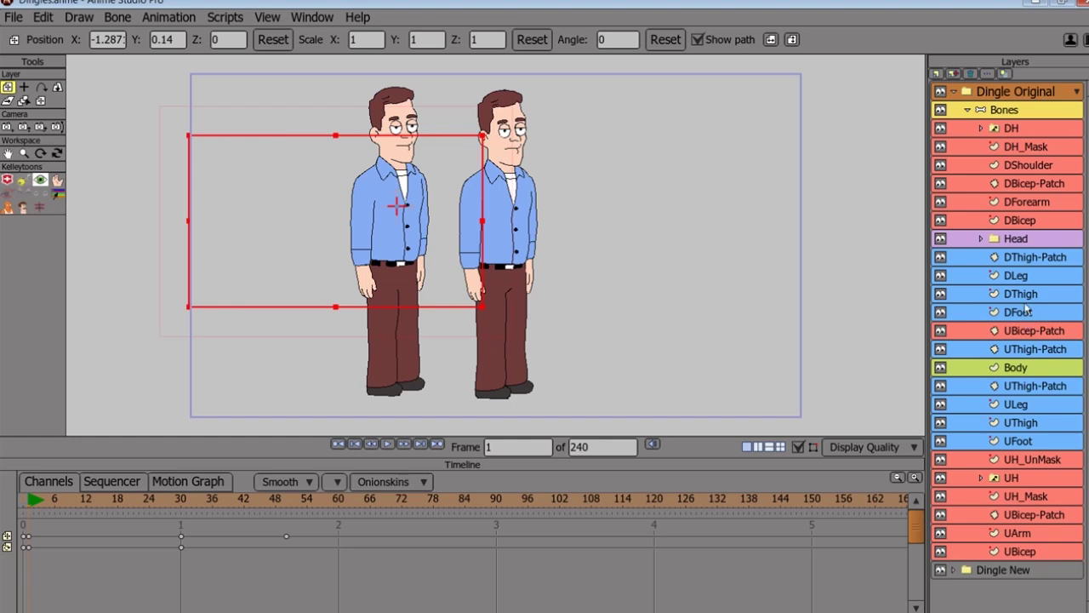
{"action": "left_click", "coordinate": [954, 92]}
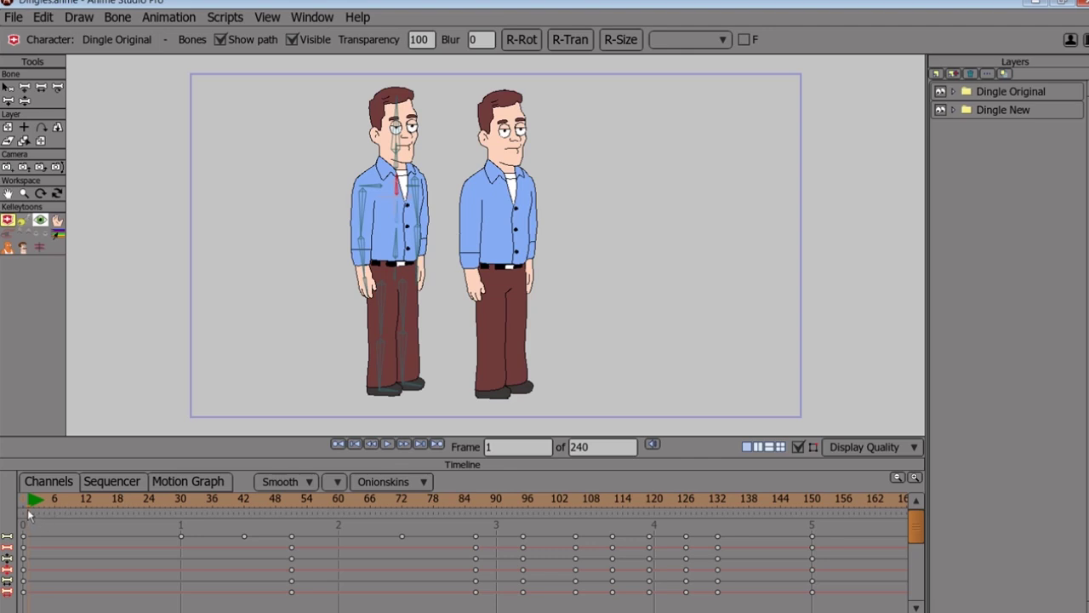
Step: Pan and zoom the canvas onto both Dingle characters, then scrub back to frame 0
{"action": "left_click_drag", "start_coordinate": [251, 237], "coordinate": [334, 253]}
{"action": "scroll", "coordinate": [335, 254], "scroll_direction": "up", "scroll_amount": 4}
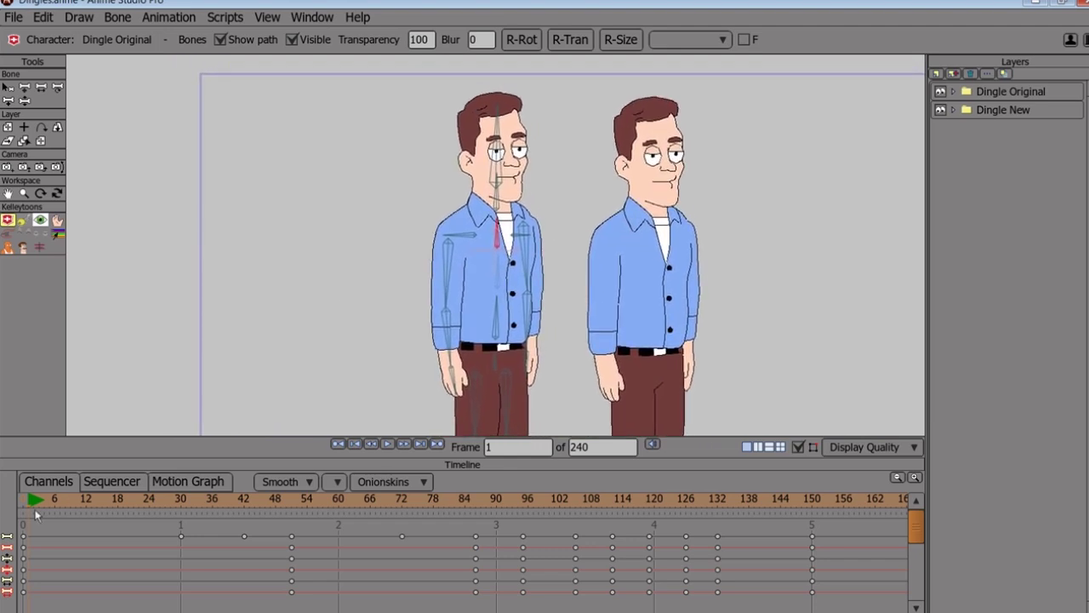
{"action": "mouse_move", "coordinate": [32, 506]}
{"action": "left_mouse_down"}
{"action": "mouse_move", "coordinate": [80, 509]}
{"action": "mouse_move", "coordinate": [62, 523]}
{"action": "mouse_move", "coordinate": [81, 517]}
{"action": "mouse_move", "coordinate": [24, 521]}
{"action": "left_mouse_up"}
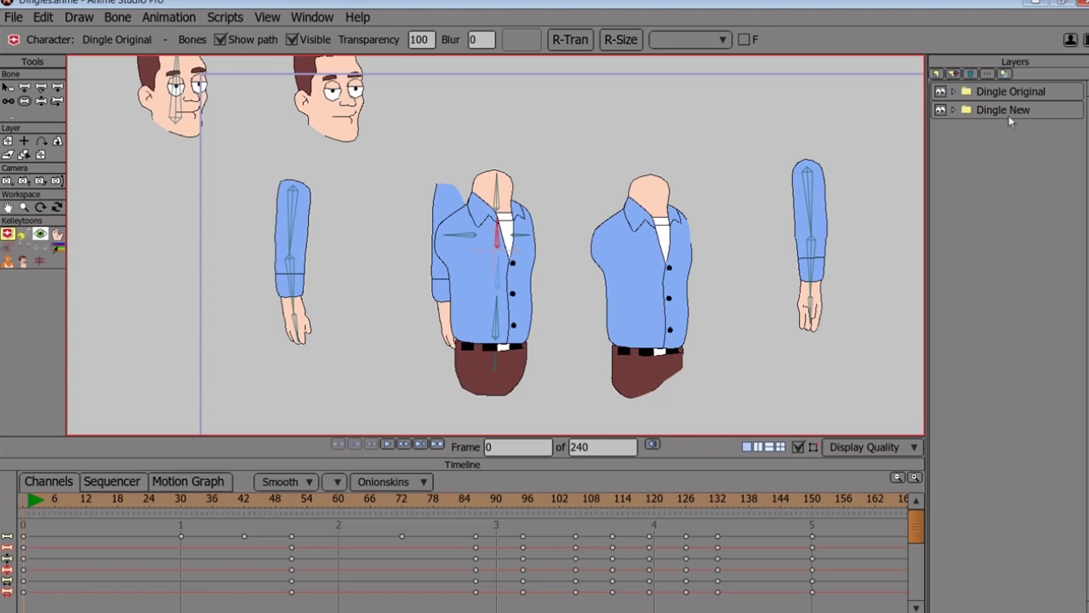
Step: Select Dingle Original and scrub frames 5 through 13, comparing both characters' rising arms
{"action": "left_click", "coordinate": [1021, 95]}
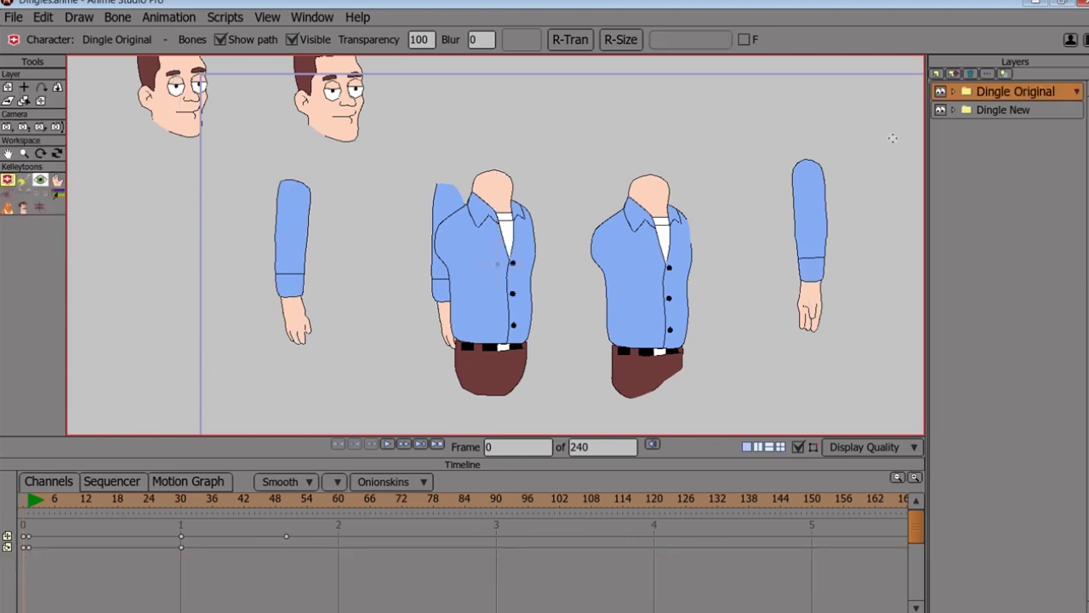
{"action": "left_click", "coordinate": [49, 500]}
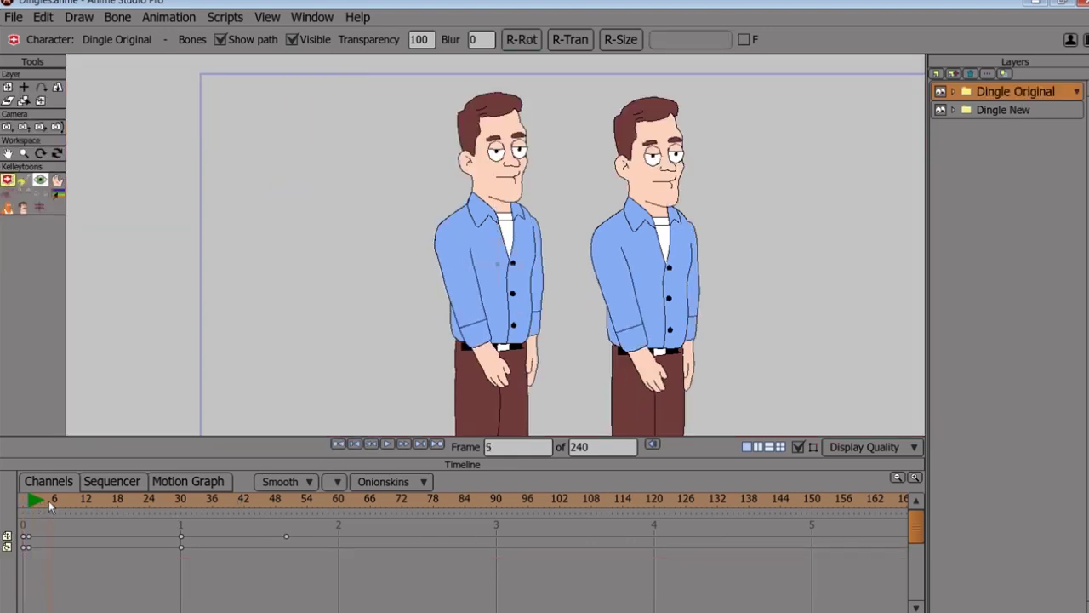
{"action": "left_click_drag", "start_coordinate": [48, 500], "coordinate": [84, 501]}
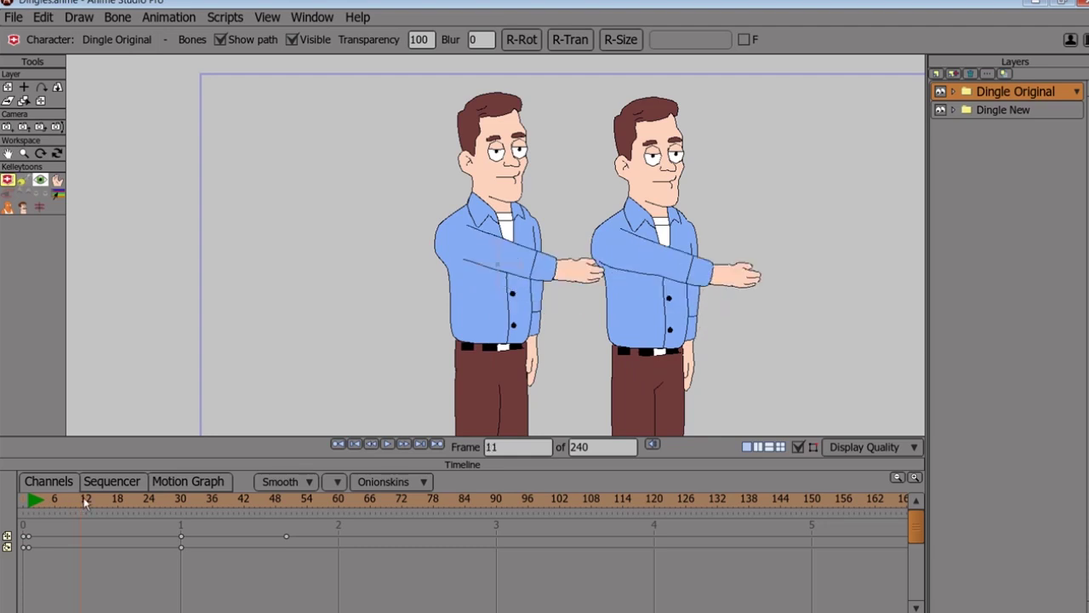
{"action": "left_click_drag", "start_coordinate": [84, 501], "coordinate": [77, 504]}
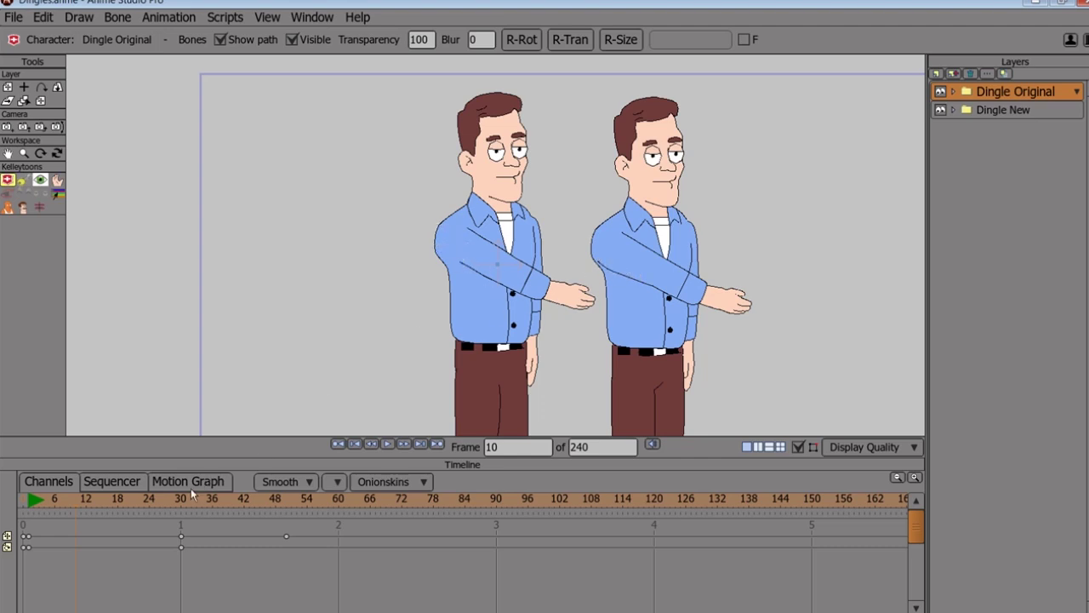
{"action": "left_click_drag", "start_coordinate": [67, 504], "coordinate": [117, 524]}
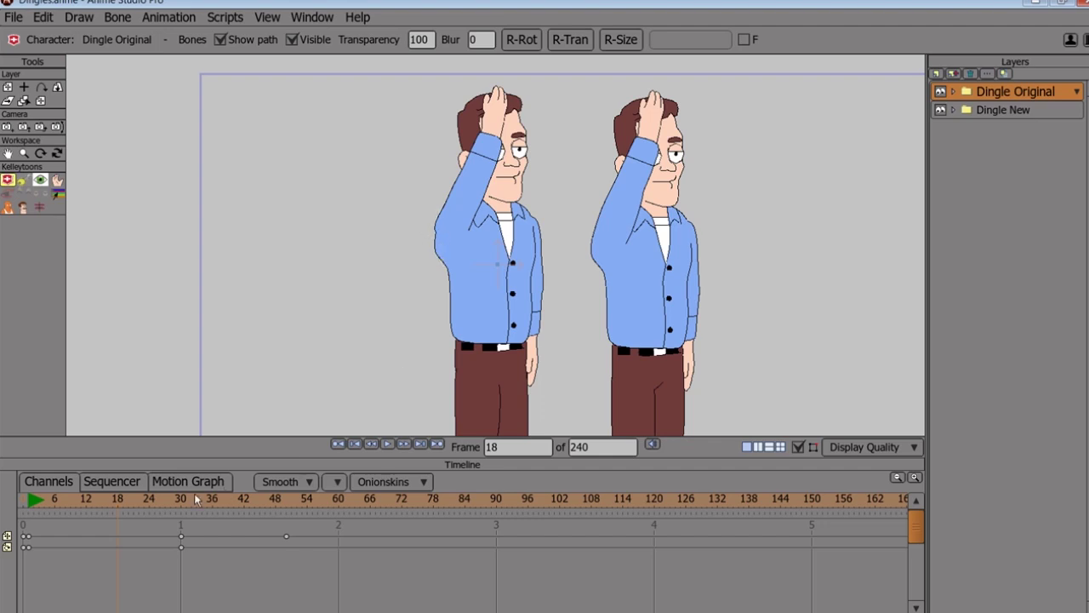
Step: Scrub from frame 18 through frames 20 and 24 to frame 30, arms stretched left
{"action": "left_click_drag", "start_coordinate": [63, 498], "coordinate": [128, 496]}
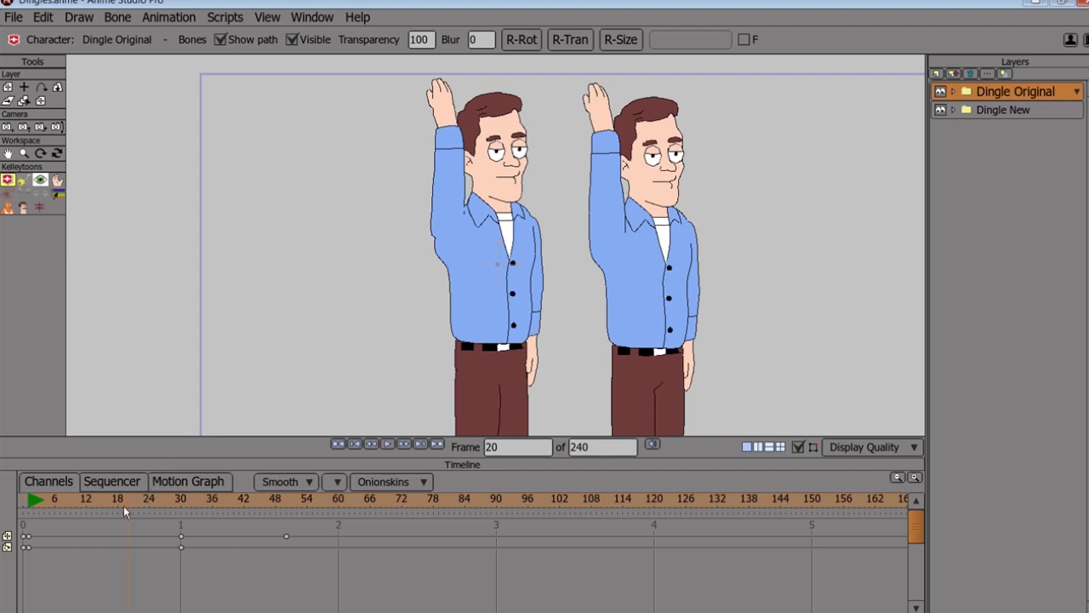
{"action": "left_click_drag", "start_coordinate": [123, 506], "coordinate": [182, 524]}
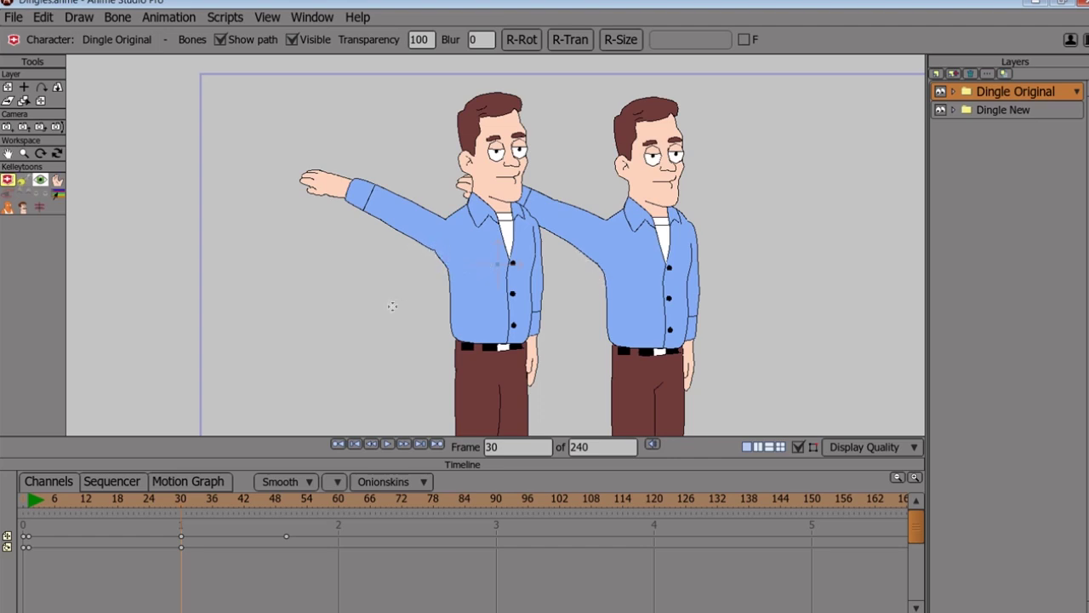
{"action": "scroll", "coordinate": [408, 304], "scroll_direction": "up", "scroll_amount": 2}
Step: Zoom in to compare both rigs' outstretched-arm shoulders, zoom back out, and advance past frame 30
{"action": "scroll", "coordinate": [415, 305], "scroll_direction": "up", "scroll_amount": 3}
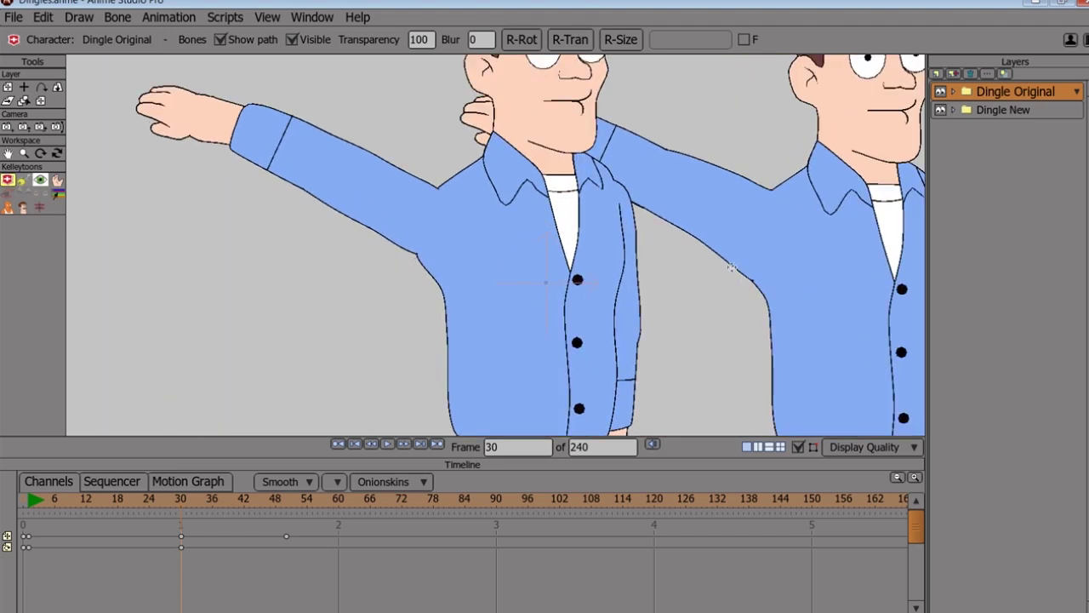
{"action": "scroll", "coordinate": [686, 352], "scroll_direction": "up", "scroll_amount": 4}
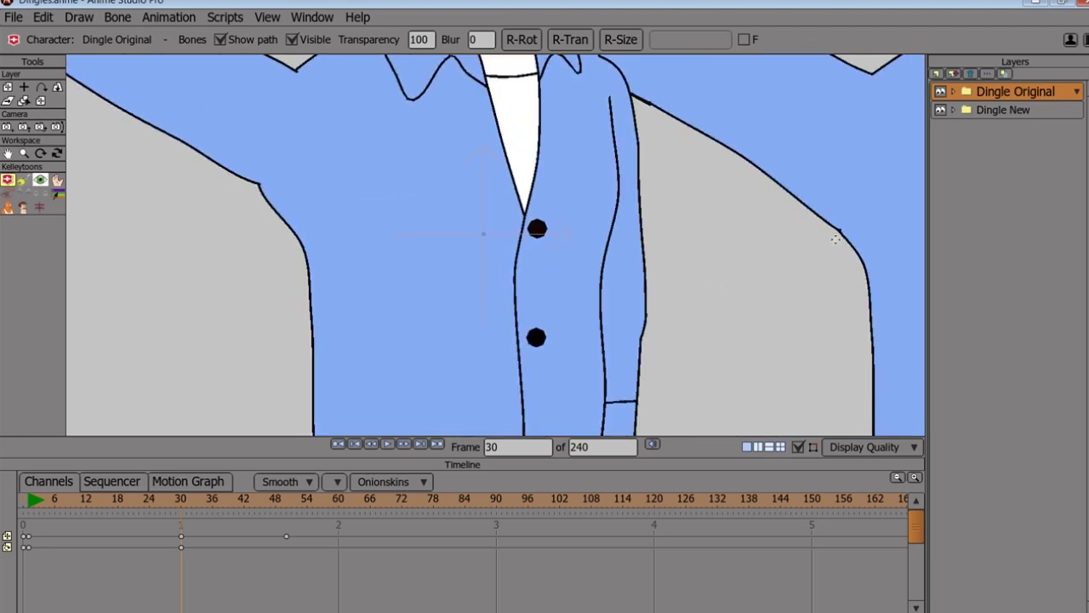
{"action": "scroll", "coordinate": [676, 266], "scroll_direction": "down", "scroll_amount": 4}
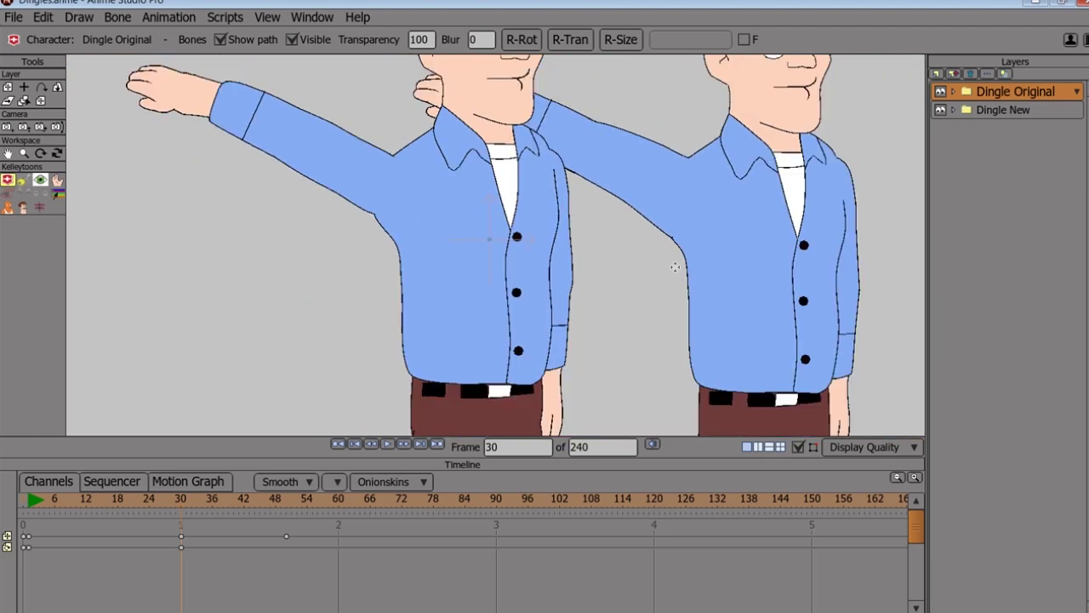
{"action": "scroll", "coordinate": [675, 267], "scroll_direction": "down", "scroll_amount": 2}
{"action": "scroll", "coordinate": [603, 302], "scroll_direction": "up", "scroll_amount": 1}
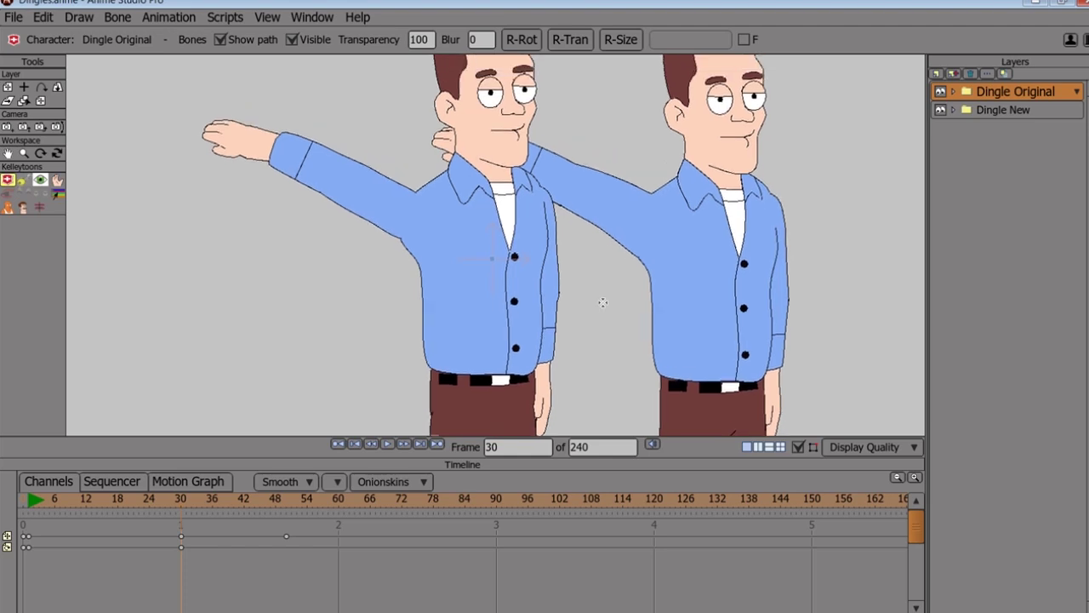
{"action": "scroll", "coordinate": [603, 302], "scroll_direction": "down", "scroll_amount": 1}
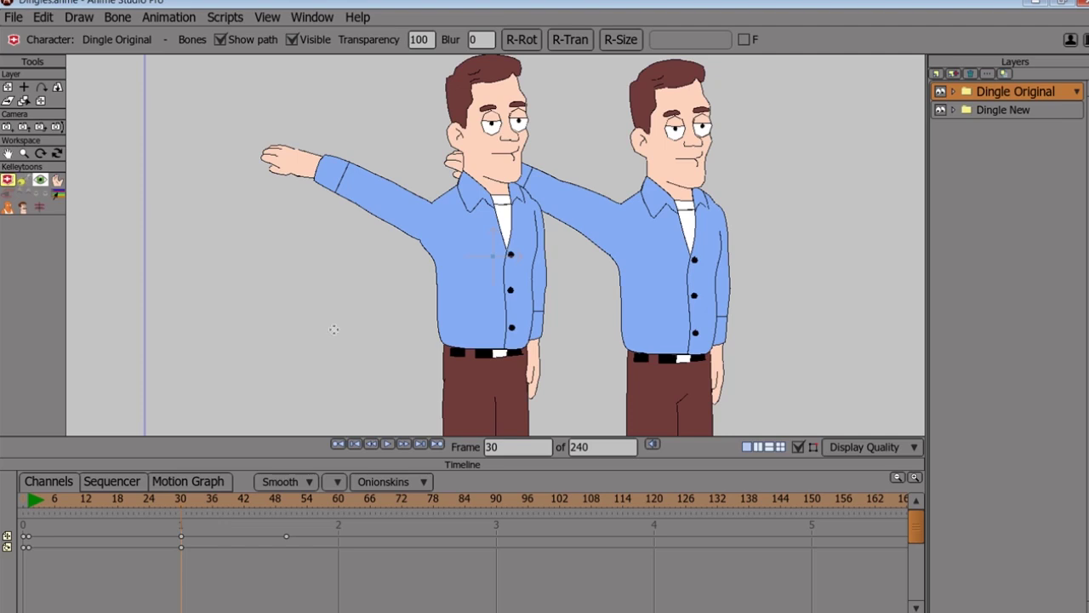
{"action": "left_click_drag", "start_coordinate": [180, 511], "coordinate": [226, 521]}
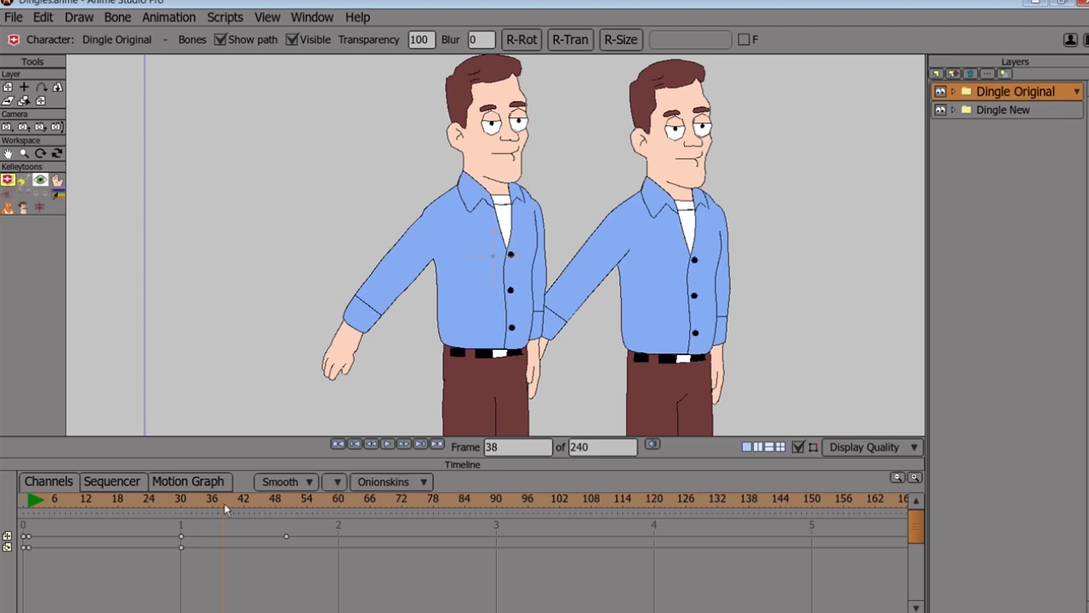
Step: Scrub frames 39 through 69 and back to 63, comparing both characters' raised-arm wave poses
{"action": "left_click_drag", "start_coordinate": [223, 503], "coordinate": [239, 502]}
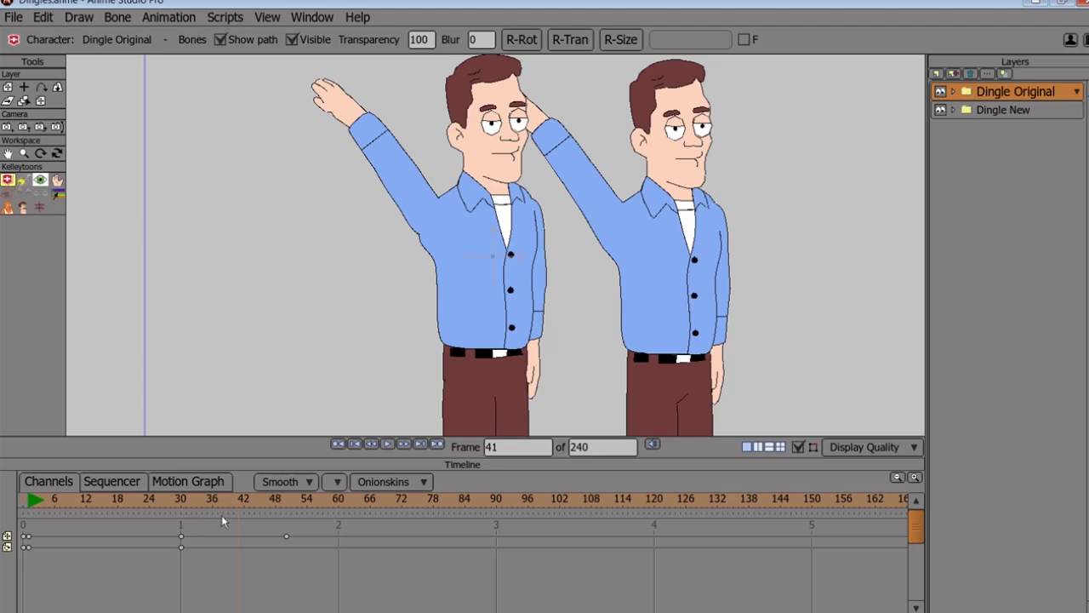
{"action": "left_click_drag", "start_coordinate": [242, 504], "coordinate": [288, 520]}
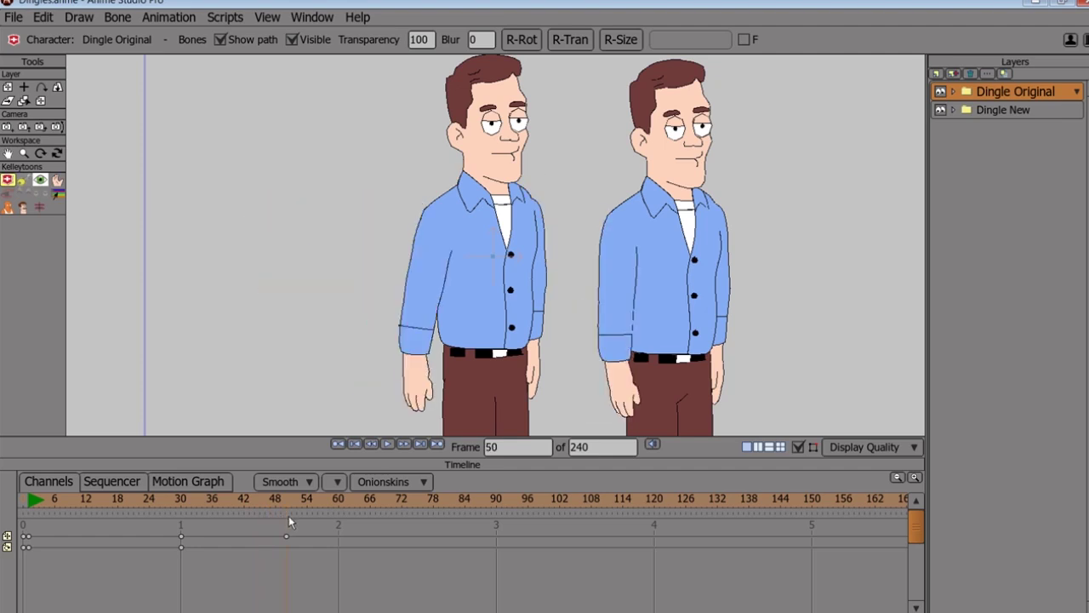
{"action": "left_click_drag", "start_coordinate": [289, 515], "coordinate": [312, 526]}
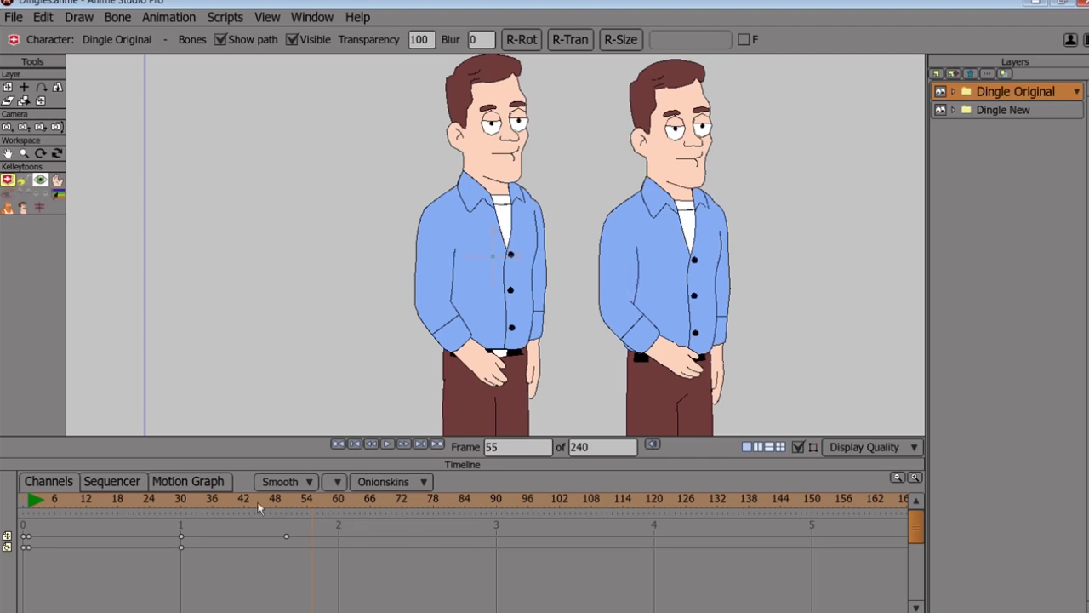
{"action": "left_click_drag", "start_coordinate": [263, 499], "coordinate": [332, 513]}
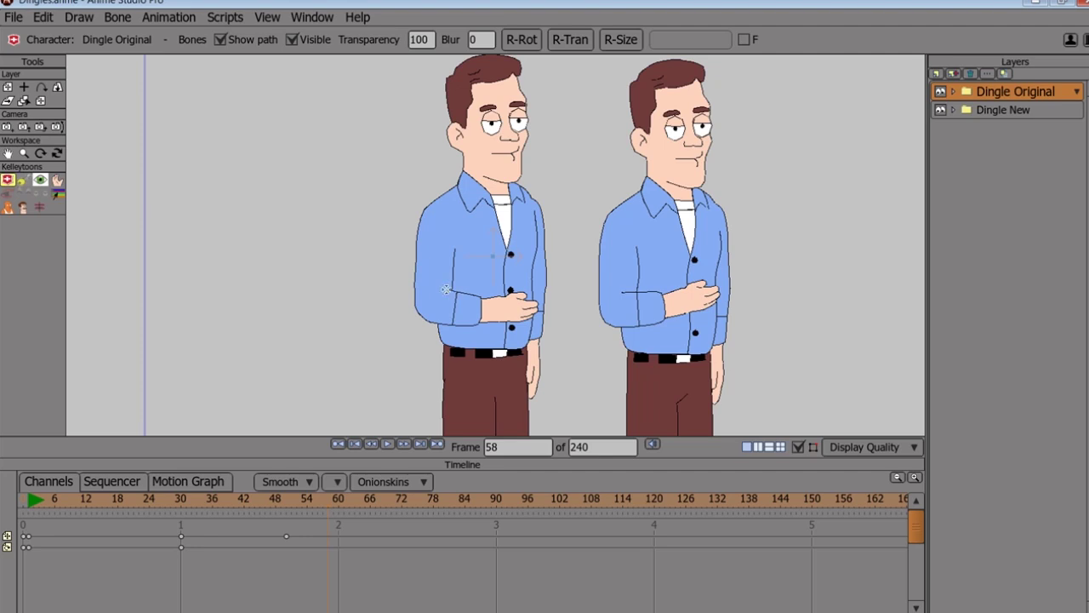
{"action": "left_click_drag", "start_coordinate": [332, 511], "coordinate": [339, 513]}
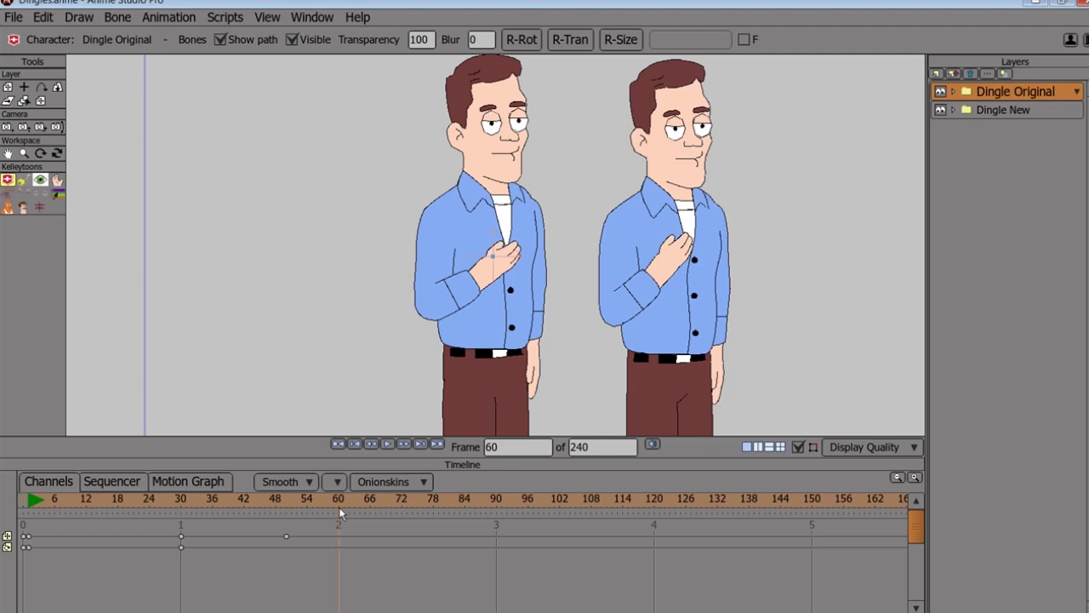
{"action": "left_click_drag", "start_coordinate": [339, 511], "coordinate": [350, 505]}
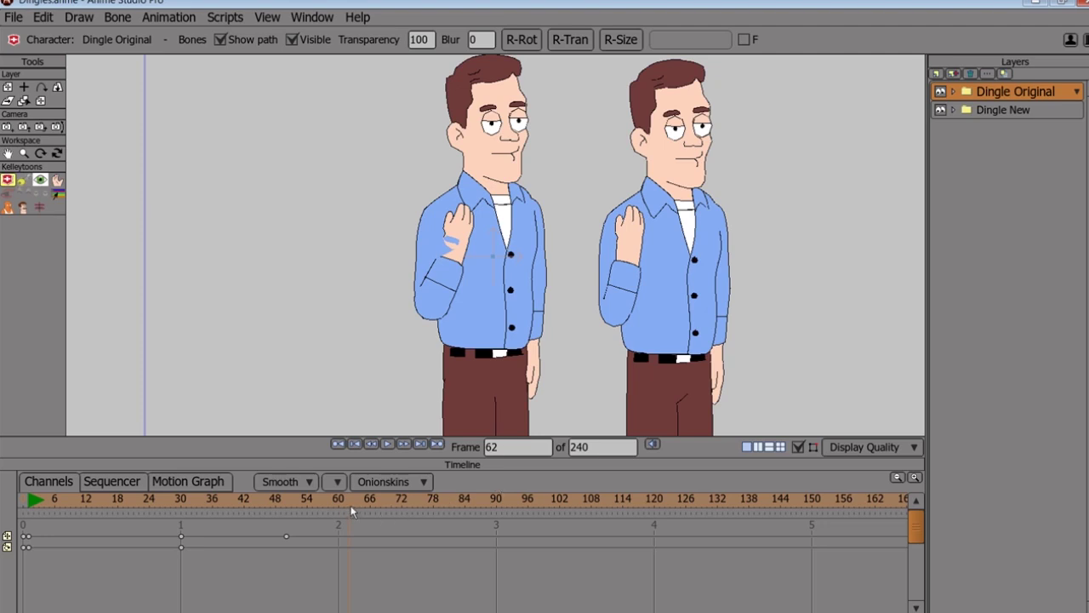
{"action": "left_click_drag", "start_coordinate": [350, 505], "coordinate": [385, 519]}
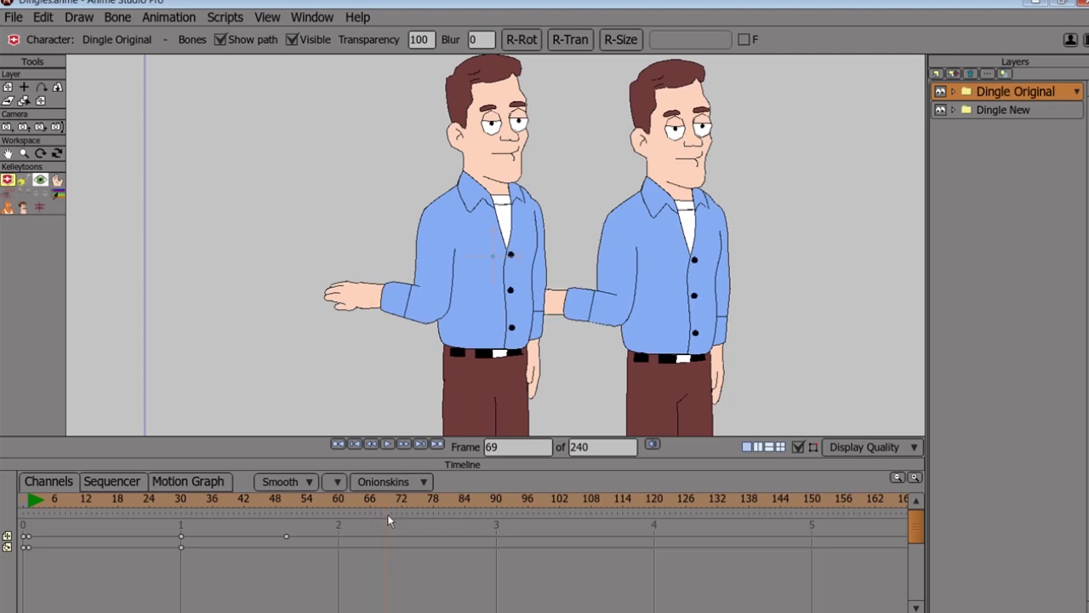
{"action": "left_click_drag", "start_coordinate": [386, 514], "coordinate": [356, 525]}
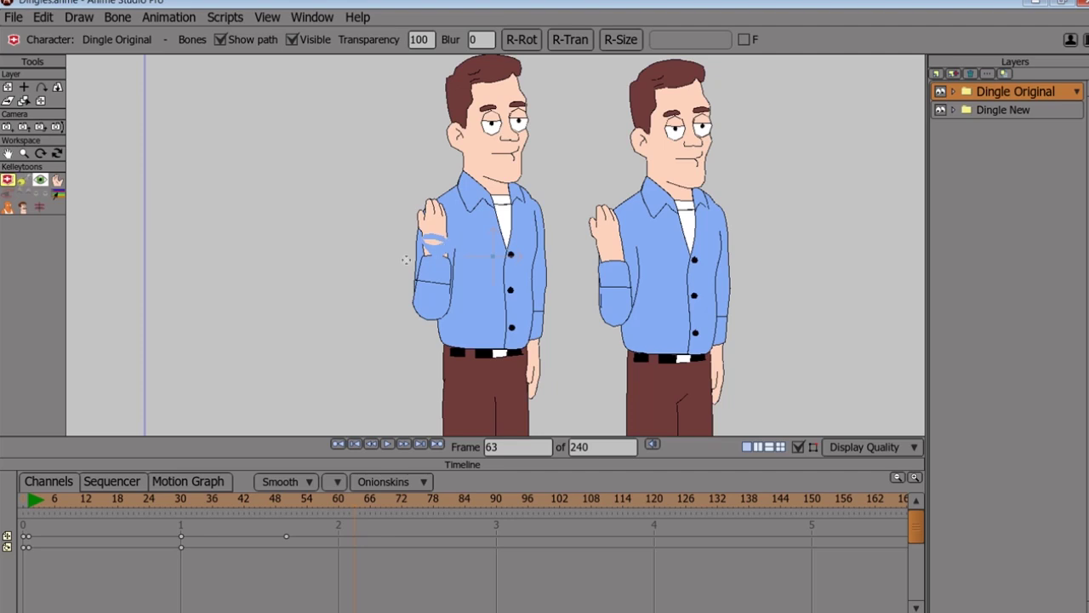
{"action": "left_click_drag", "start_coordinate": [309, 240], "coordinate": [319, 251]}
Step: Zoom the canvas and briefly expand Dingle Original to inspect its bone layers
{"action": "scroll", "coordinate": [319, 250], "scroll_direction": "up", "scroll_amount": 2}
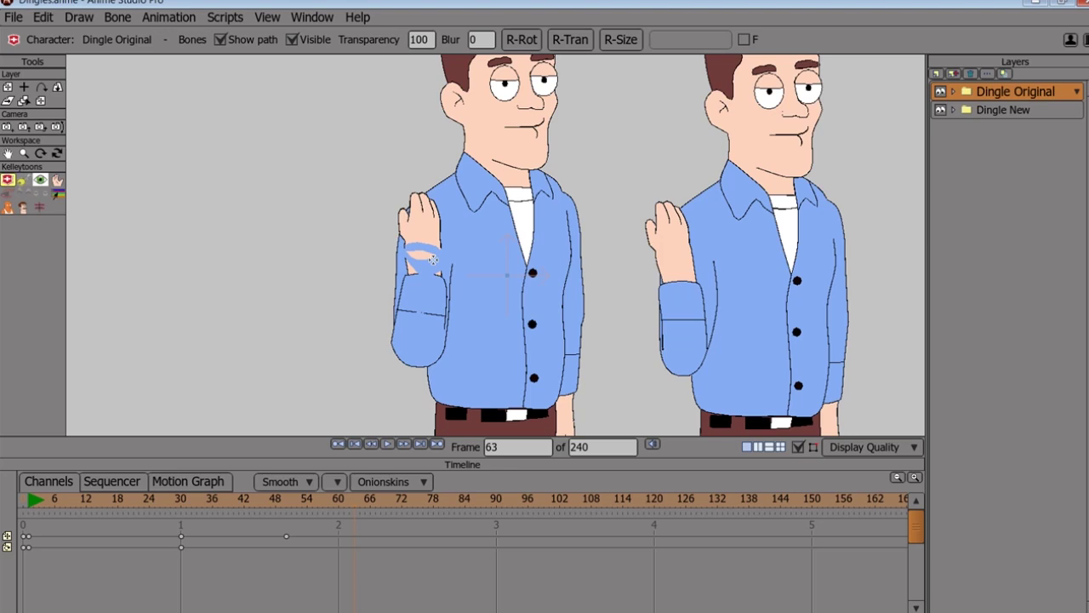
{"action": "left_click", "coordinate": [954, 92]}
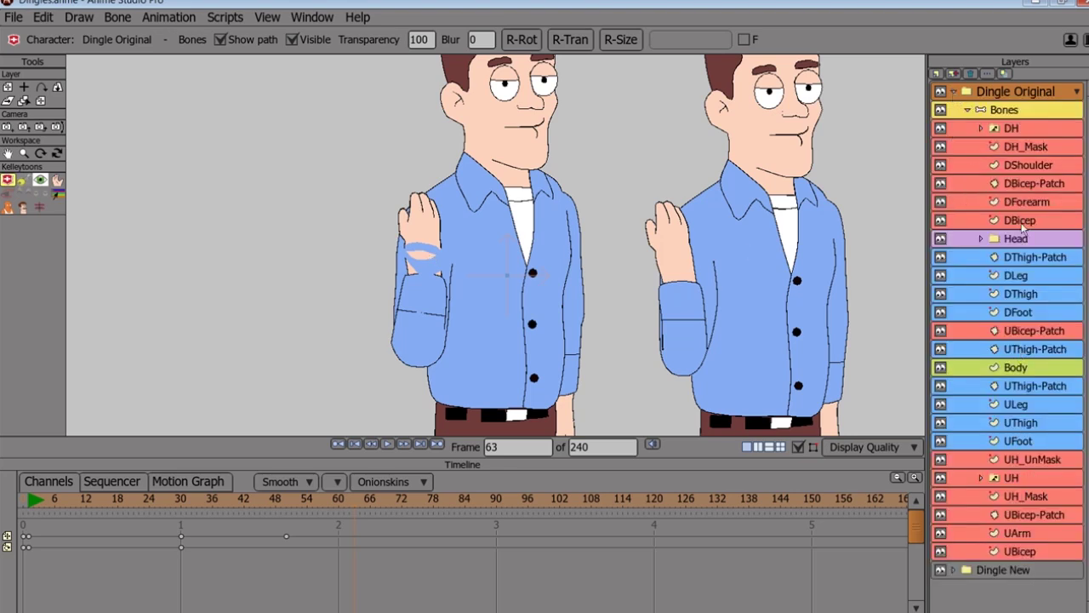
{"action": "left_click", "coordinate": [954, 92]}
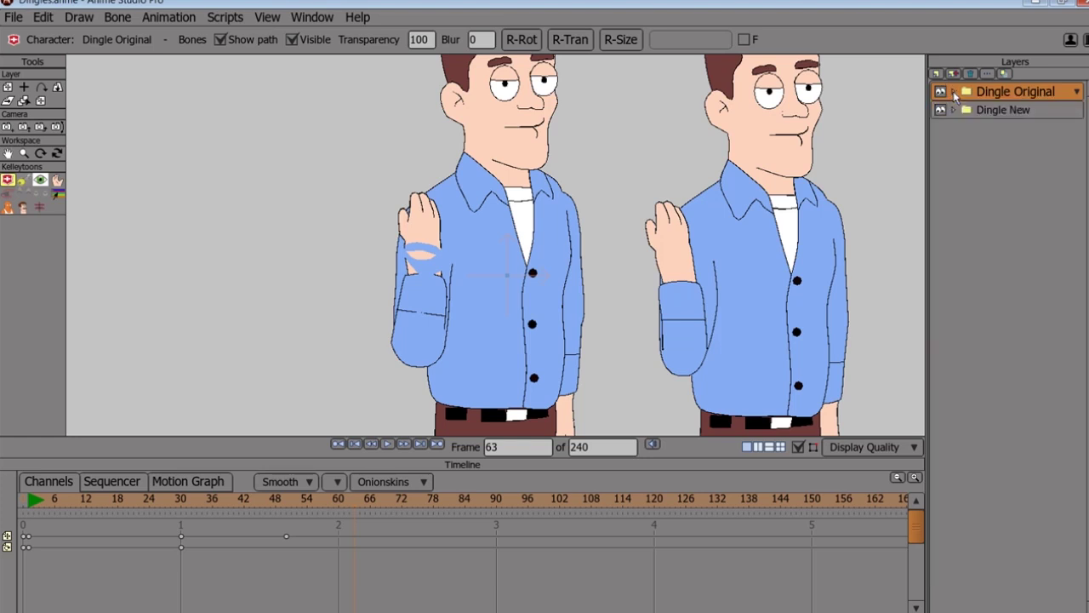
Step: Scrub from frame 61 through the waving pose on to frame 85, arms lowered
{"action": "left_click", "coordinate": [369, 509]}
{"action": "left_click_drag", "start_coordinate": [368, 509], "coordinate": [349, 525]}
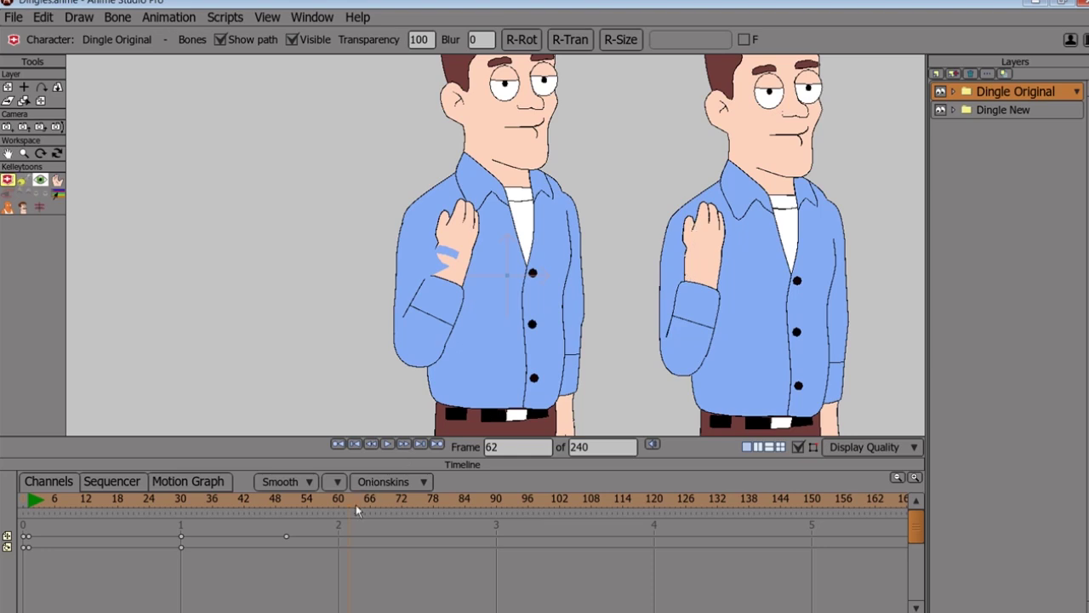
{"action": "left_click_drag", "start_coordinate": [357, 509], "coordinate": [468, 517]}
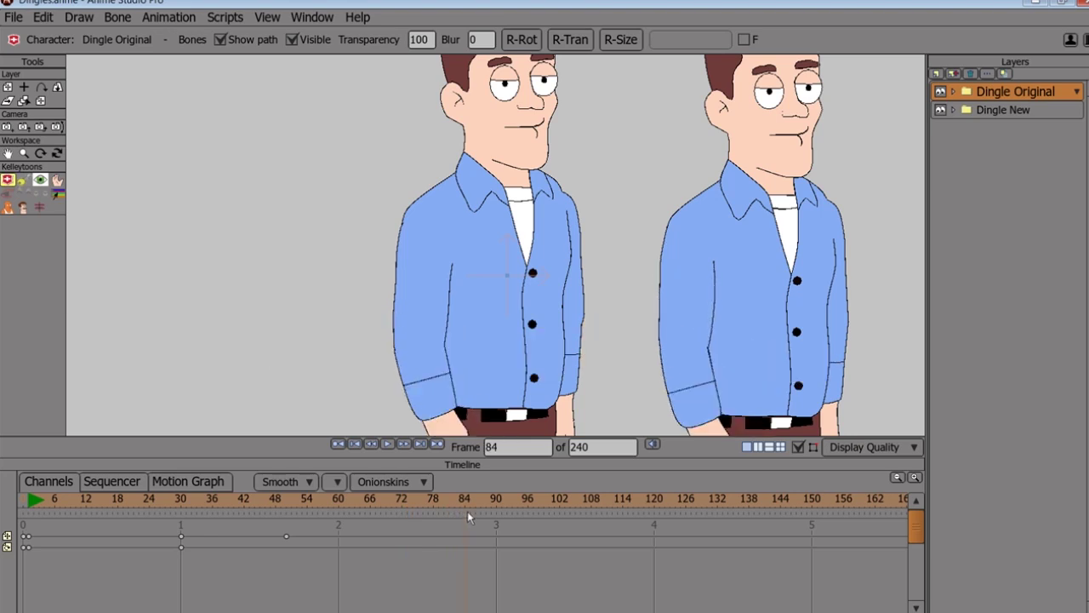
{"action": "key", "text": "ctrl+Right"}
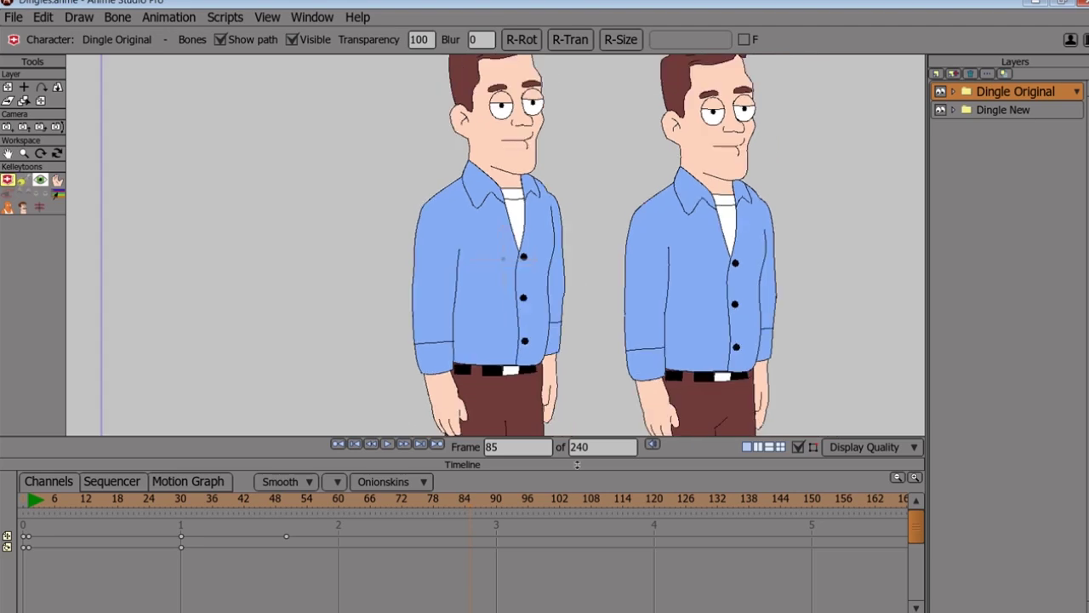
Step: Scrub frames 87 through 99 with the legs in view, comparing both characters' trousers during the kick
{"action": "left_click", "coordinate": [485, 505]}
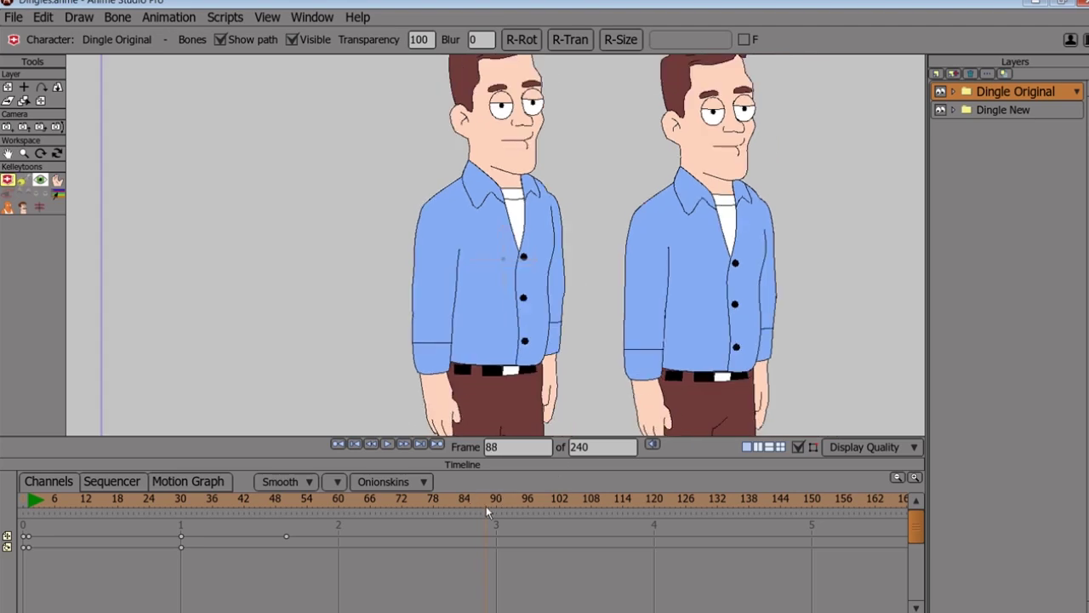
{"action": "left_click_drag", "start_coordinate": [486, 505], "coordinate": [513, 508]}
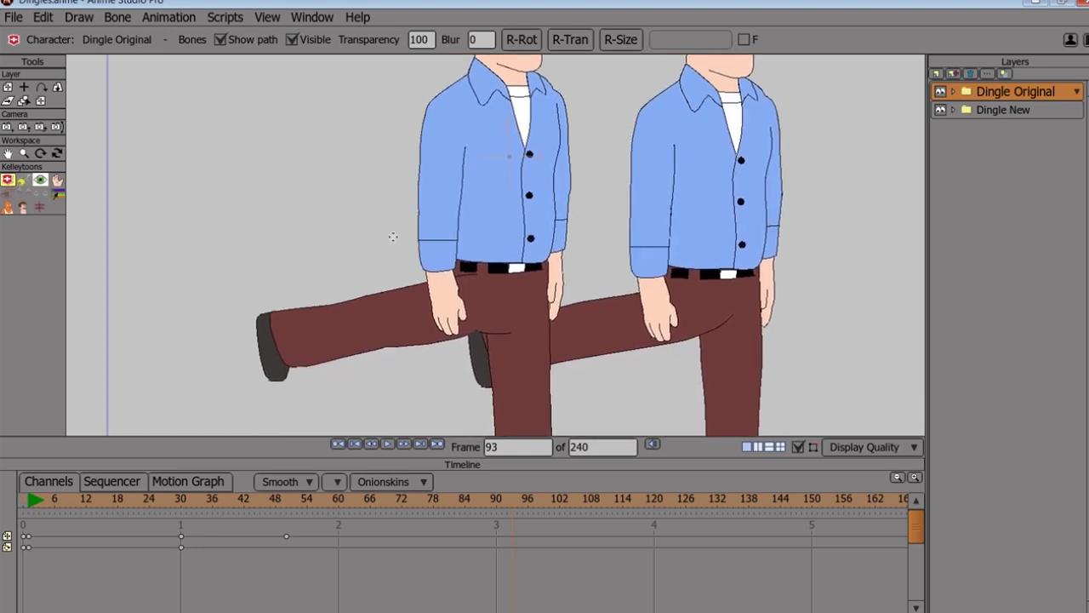
{"action": "left_click_drag", "start_coordinate": [577, 403], "coordinate": [560, 342]}
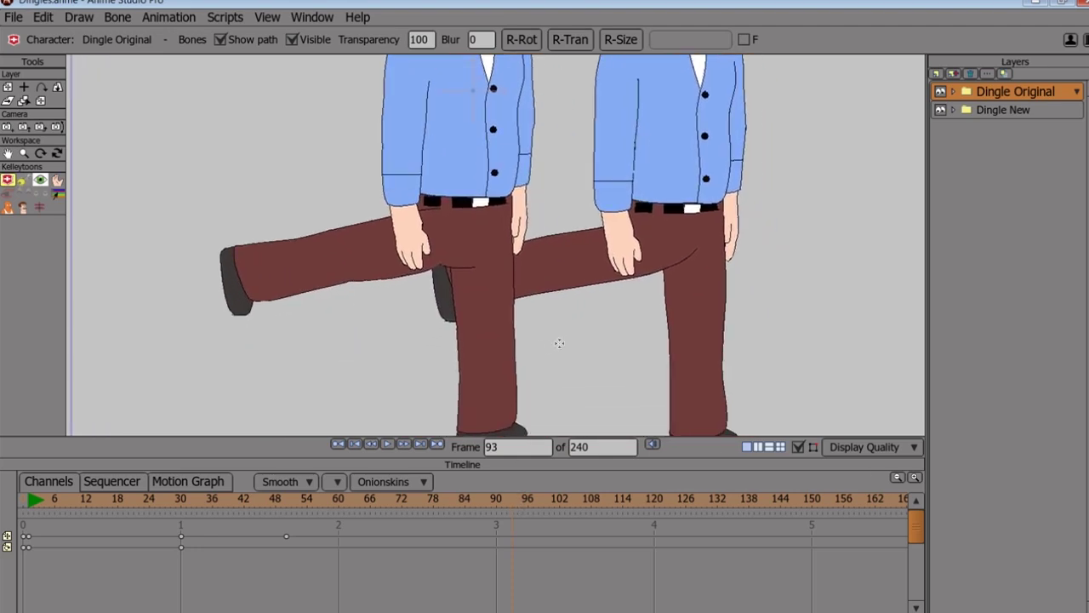
{"action": "left_click_drag", "start_coordinate": [509, 508], "coordinate": [482, 514]}
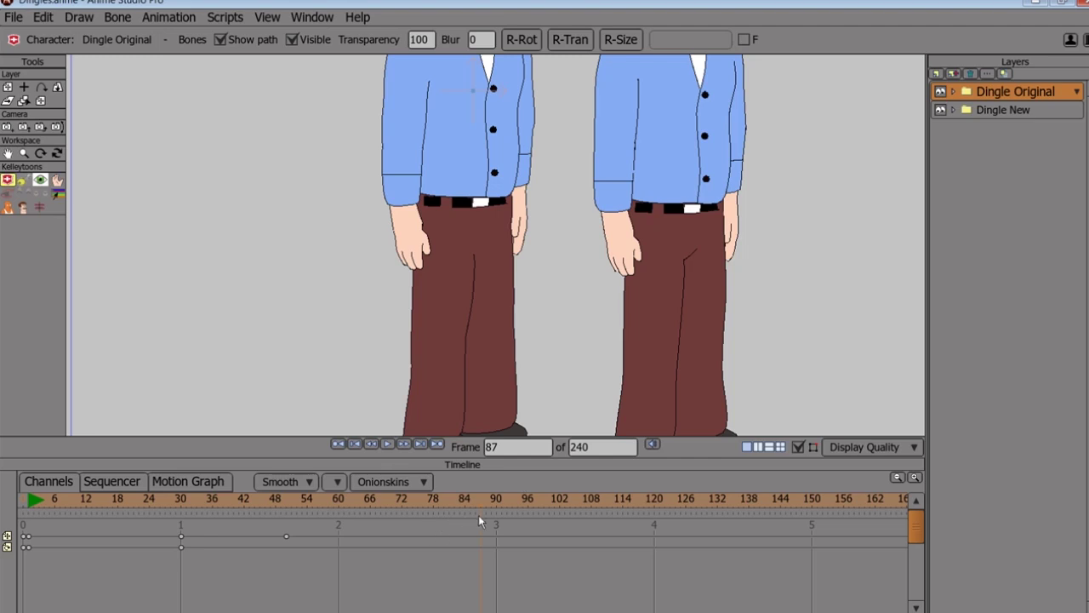
{"action": "left_click_drag", "start_coordinate": [481, 506], "coordinate": [506, 524]}
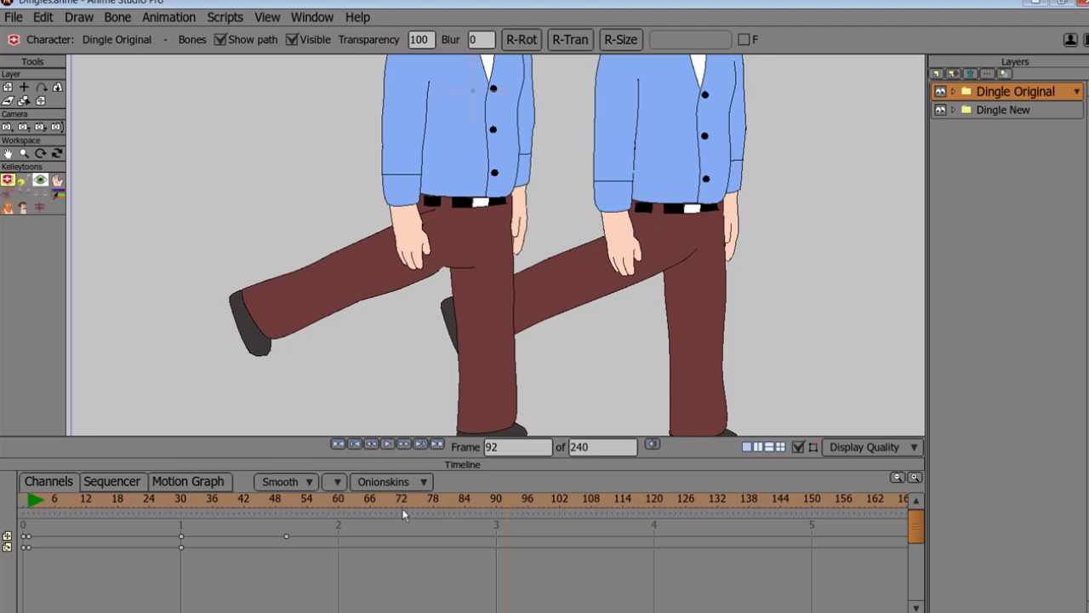
{"action": "left_click_drag", "start_coordinate": [305, 507], "coordinate": [523, 523]}
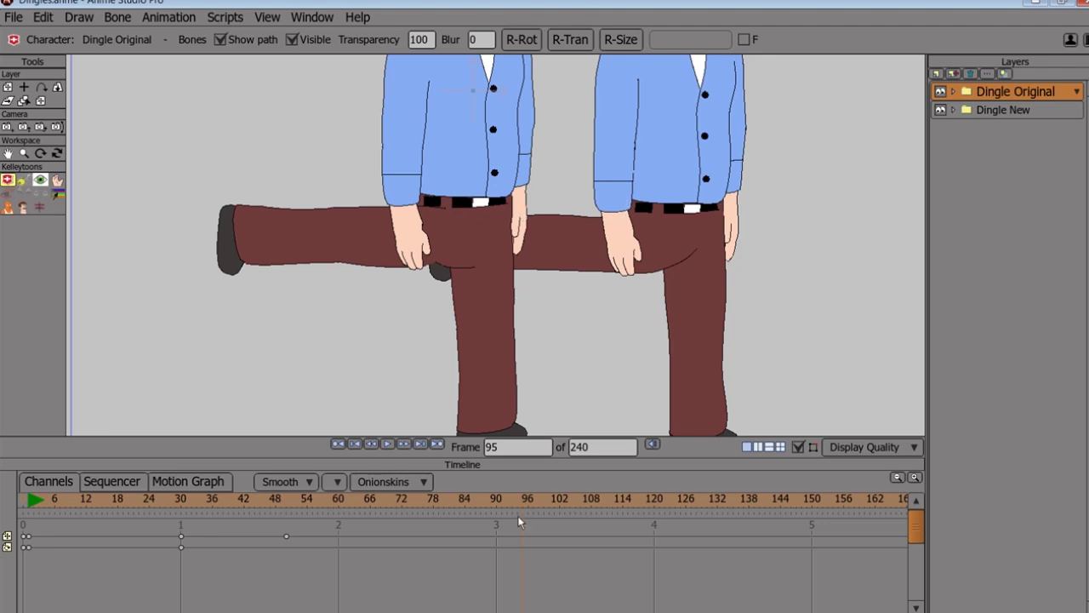
{"action": "left_click_drag", "start_coordinate": [519, 504], "coordinate": [567, 509]}
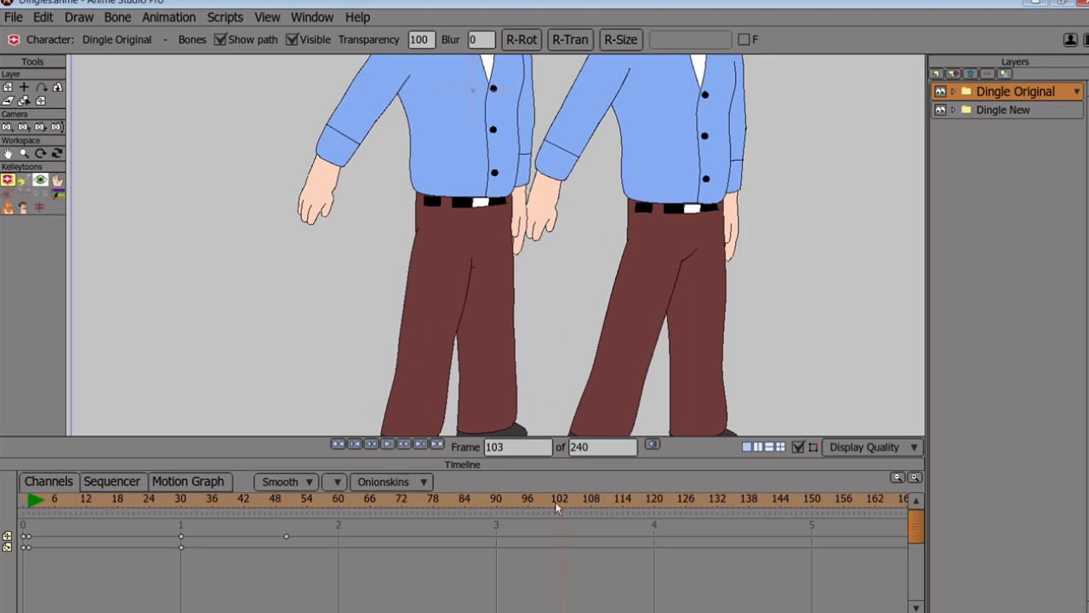
Step: Bring the heads back into view and scrub frames 100–112, comparing arm swings until arms hang down
{"action": "left_click_drag", "start_coordinate": [538, 251], "coordinate": [528, 375]}
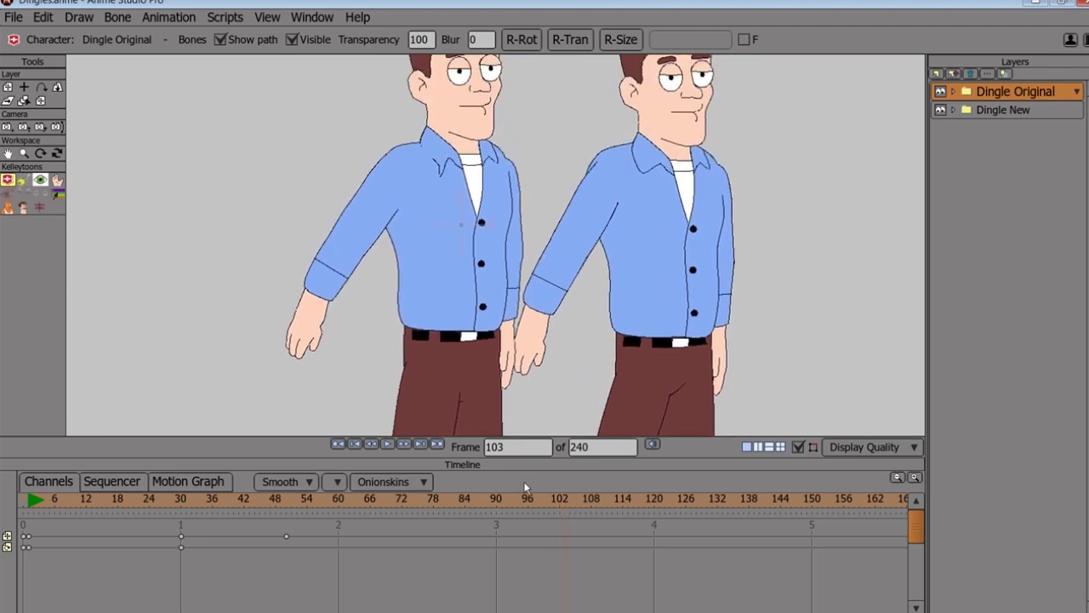
{"action": "left_click_drag", "start_coordinate": [301, 496], "coordinate": [562, 516]}
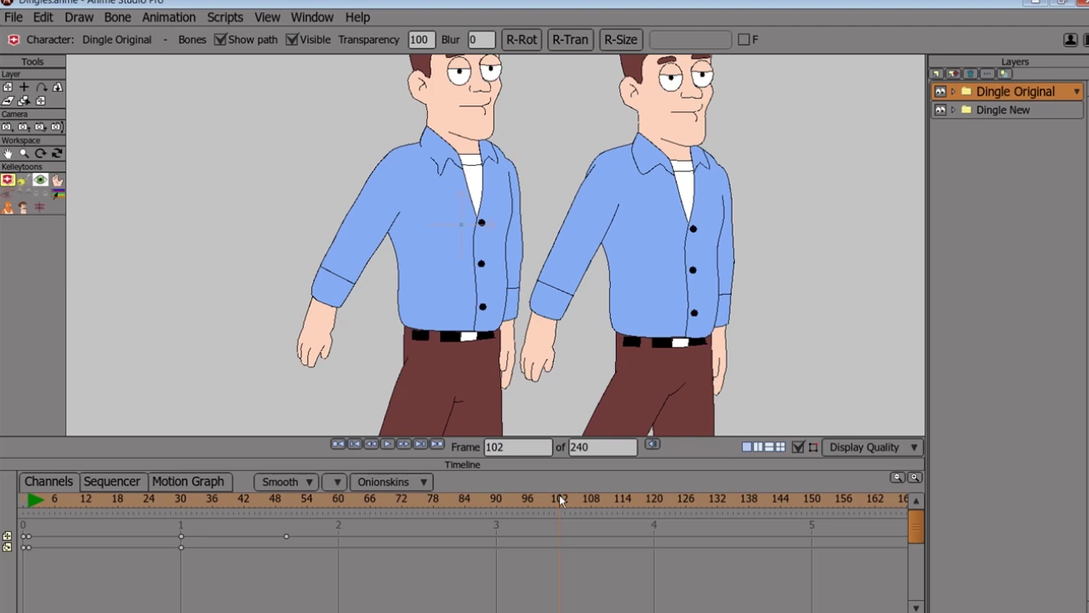
{"action": "mouse_move", "coordinate": [558, 503]}
{"action": "left_mouse_down"}
{"action": "mouse_move", "coordinate": [549, 505]}
{"action": "mouse_move", "coordinate": [563, 505]}
{"action": "left_mouse_up"}
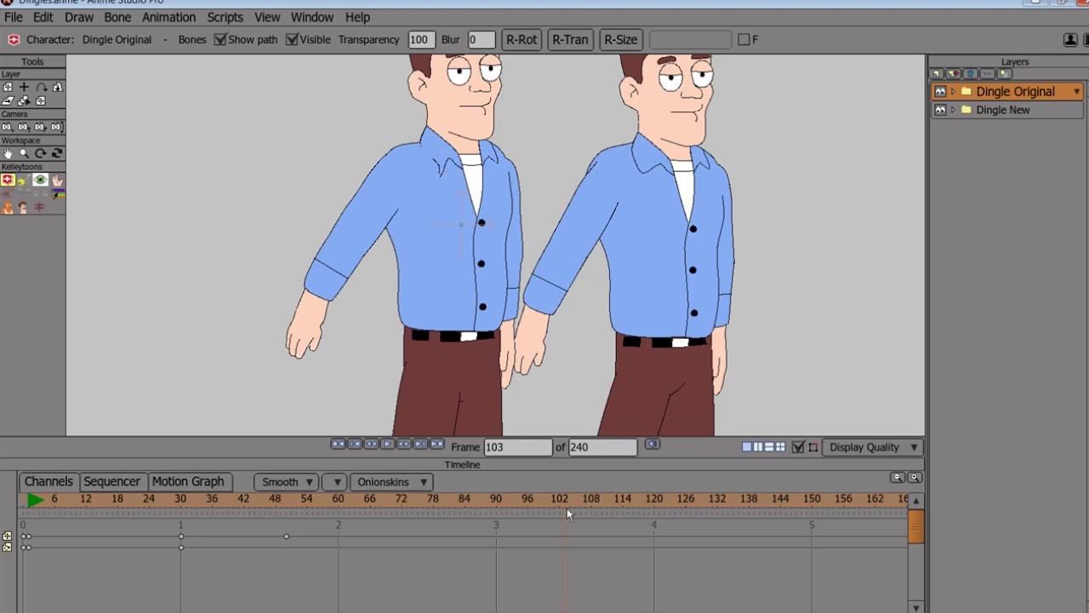
{"action": "left_click_drag", "start_coordinate": [562, 513], "coordinate": [581, 500]}
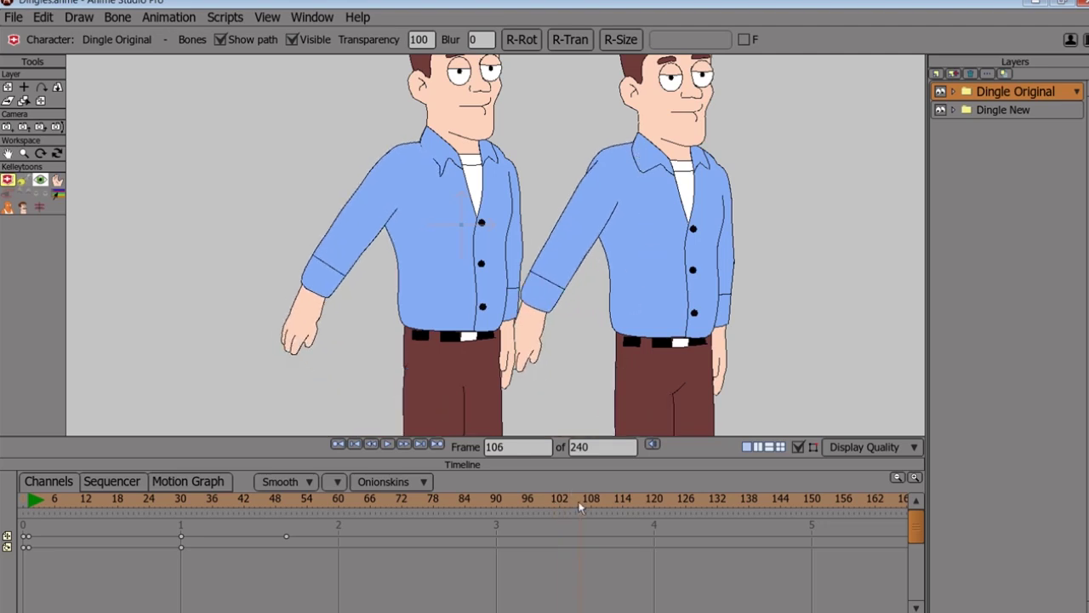
{"action": "mouse_move", "coordinate": [583, 504]}
{"action": "left_mouse_down"}
{"action": "mouse_move", "coordinate": [626, 505]}
{"action": "mouse_move", "coordinate": [603, 510]}
{"action": "left_mouse_up"}
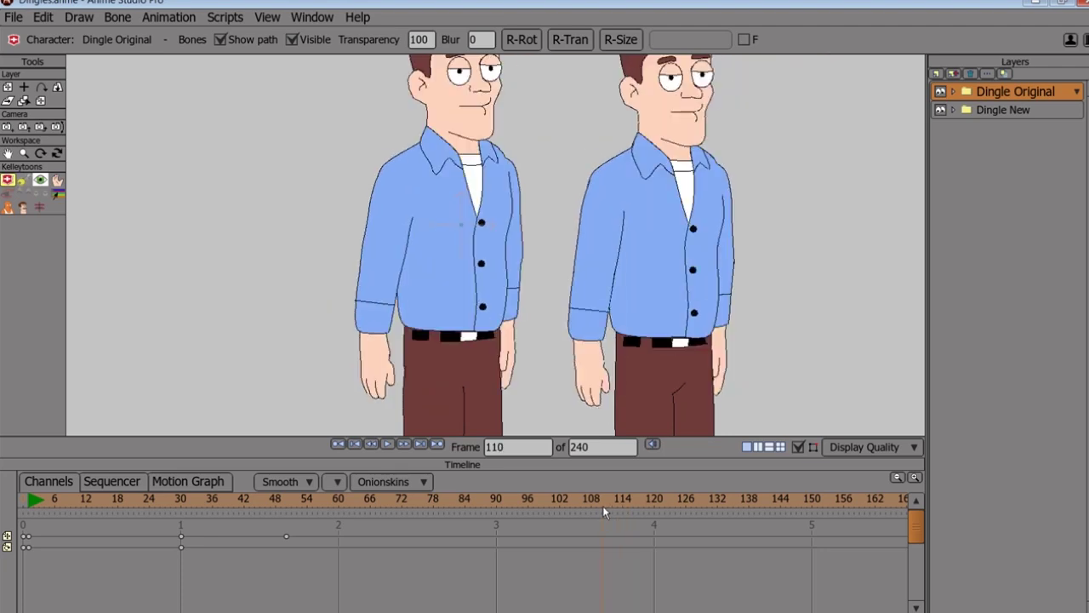
Step: Scrub to frame 115 as both Dingles lean forward, raising the view onto the torsos, then step to 118
{"action": "left_click_drag", "start_coordinate": [602, 506], "coordinate": [634, 505]}
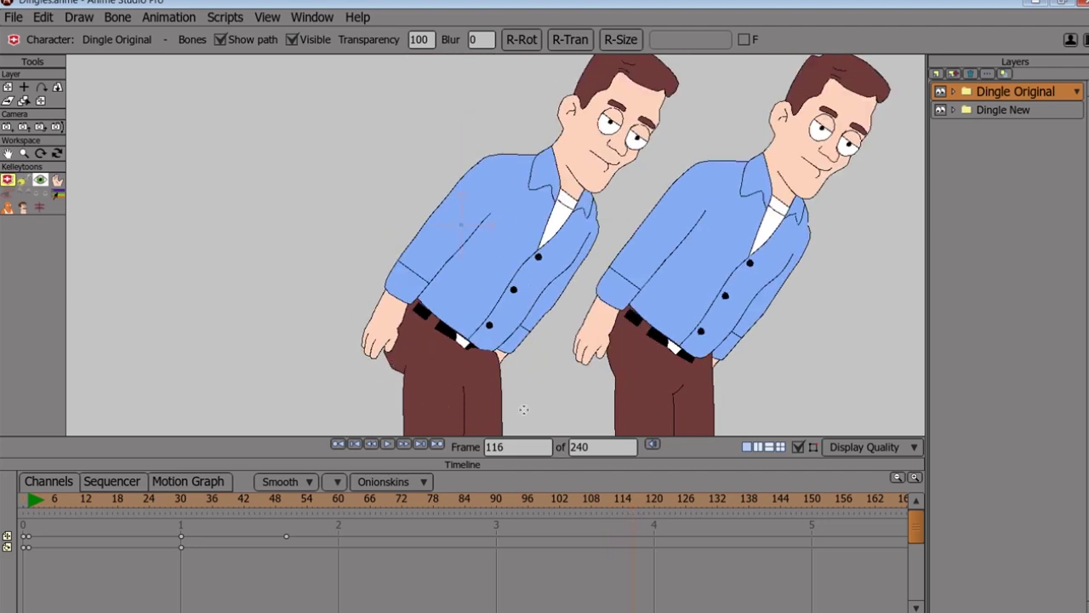
{"action": "left_click_drag", "start_coordinate": [522, 409], "coordinate": [522, 329]}
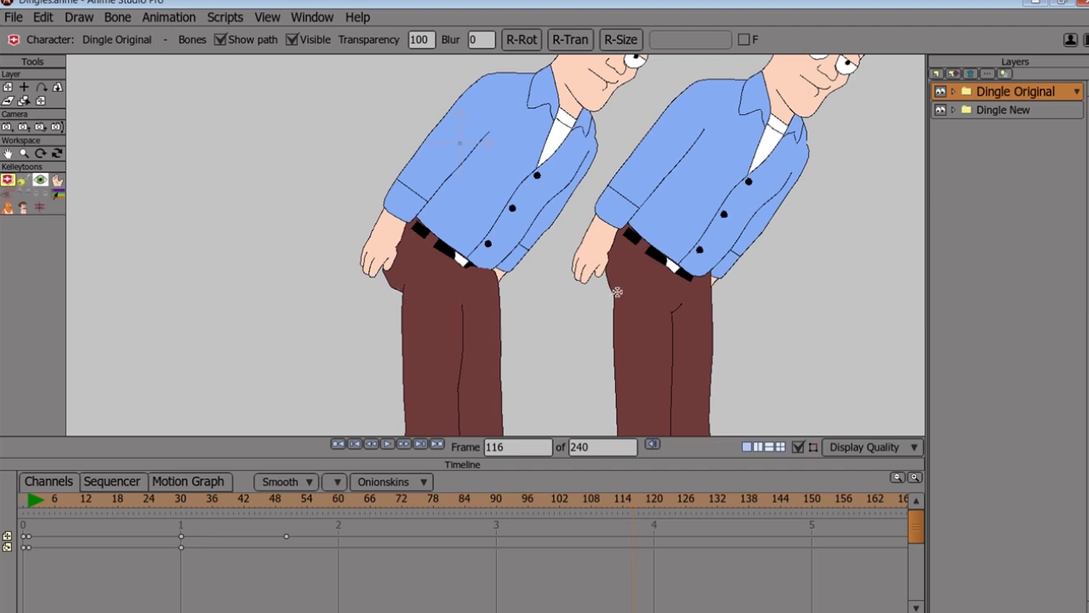
{"action": "left_click", "coordinate": [638, 509]}
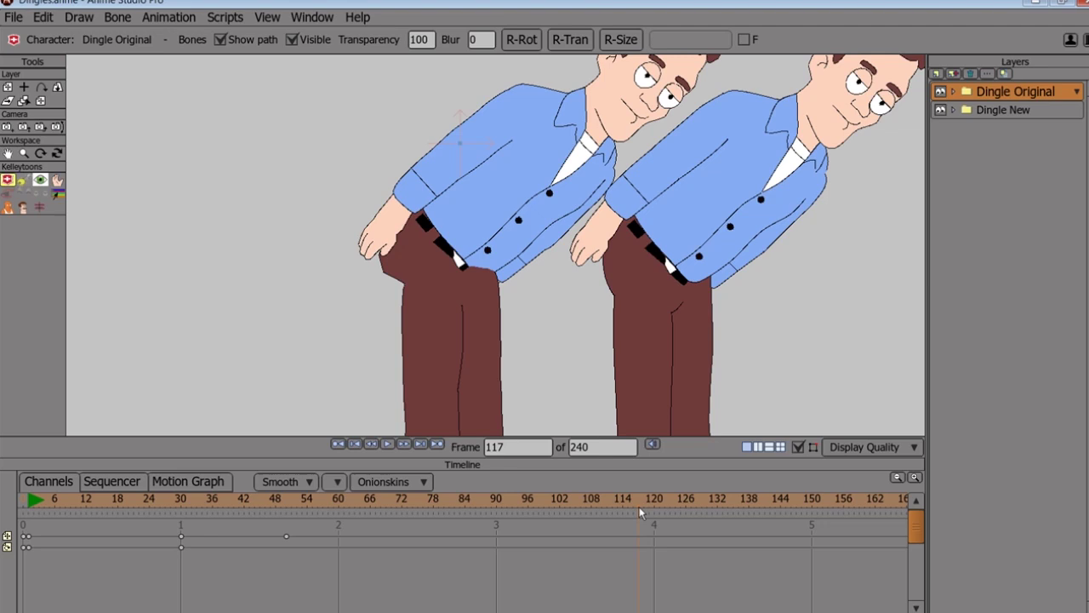
{"action": "left_click", "coordinate": [642, 509]}
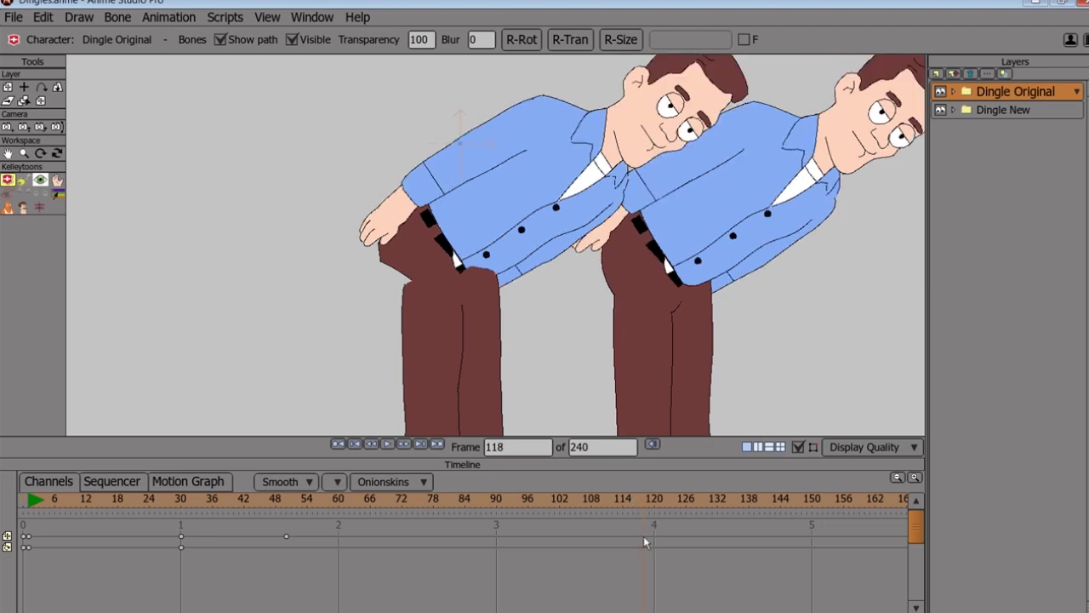
Step: Step through the deeper bend past frame 127 to frame 130 as both characters straighten
{"action": "left_click", "coordinate": [651, 504]}
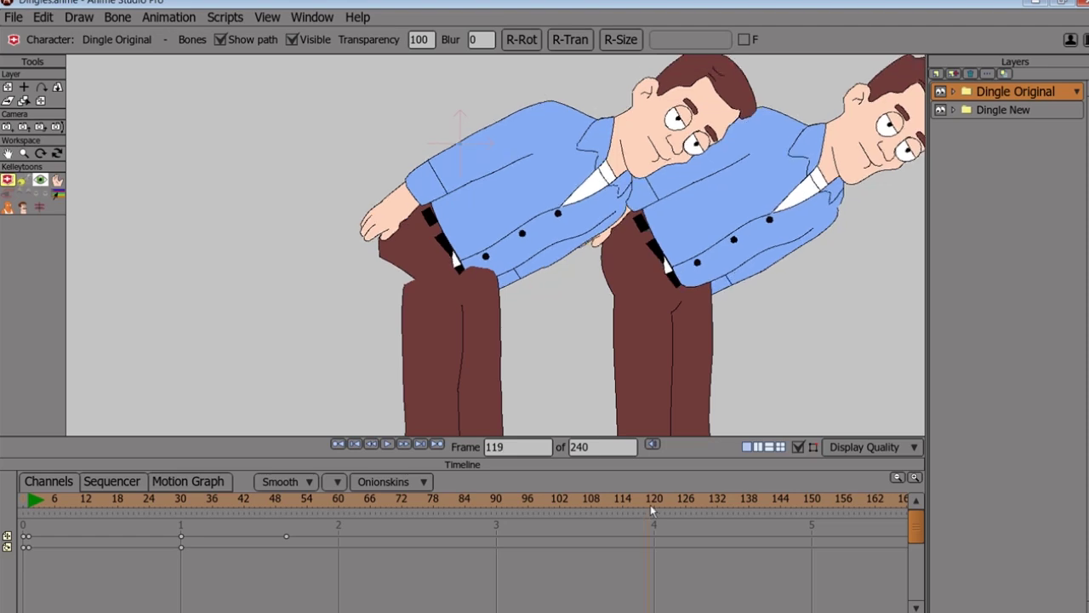
{"action": "left_click", "coordinate": [659, 505]}
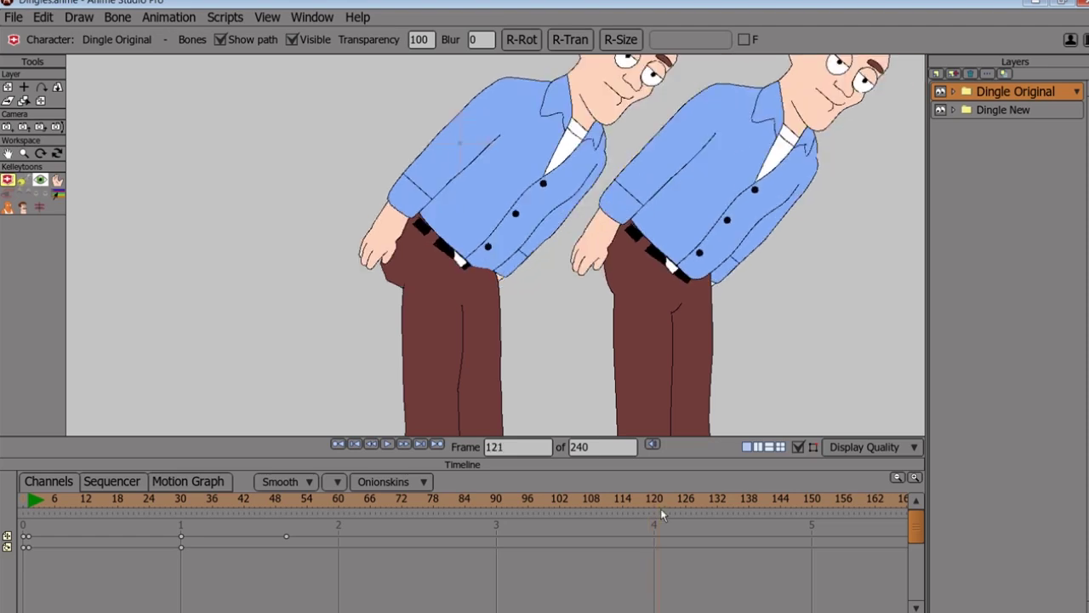
{"action": "left_click", "coordinate": [665, 508]}
{"action": "left_click", "coordinate": [680, 508]}
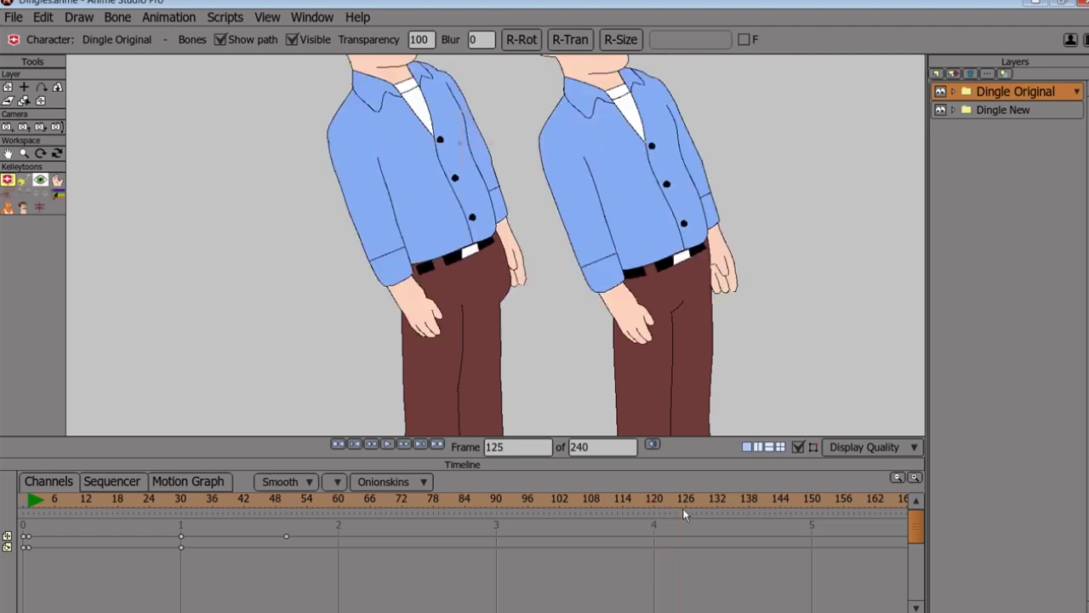
{"action": "mouse_move", "coordinate": [683, 508]}
{"action": "left_mouse_down"}
{"action": "mouse_move", "coordinate": [673, 510]}
{"action": "mouse_move", "coordinate": [700, 508]}
{"action": "mouse_move", "coordinate": [691, 514]}
{"action": "left_mouse_up"}
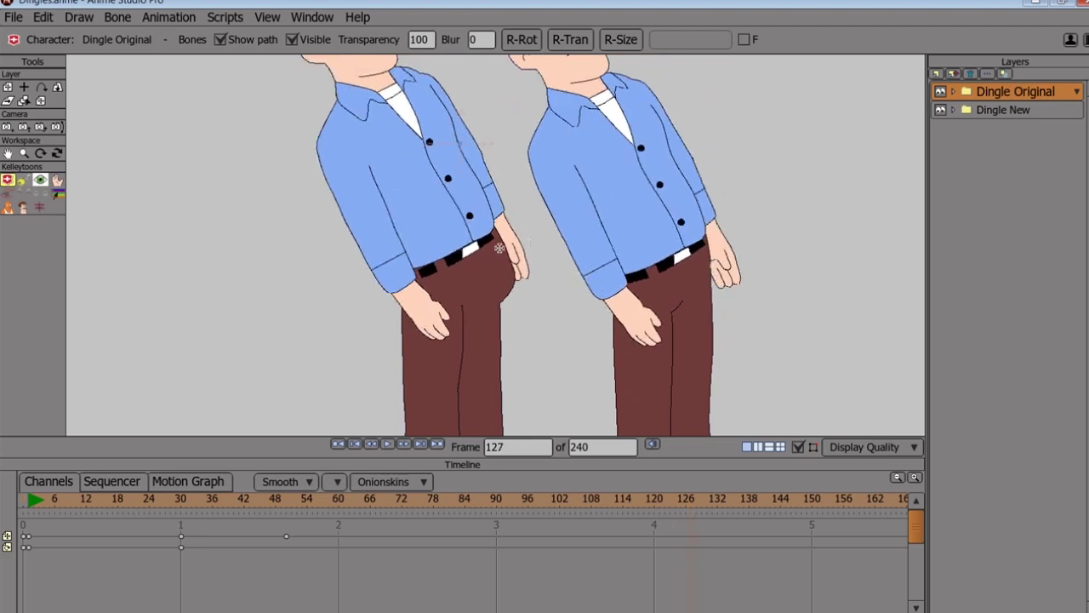
{"action": "left_click_drag", "start_coordinate": [688, 509], "coordinate": [684, 507]}
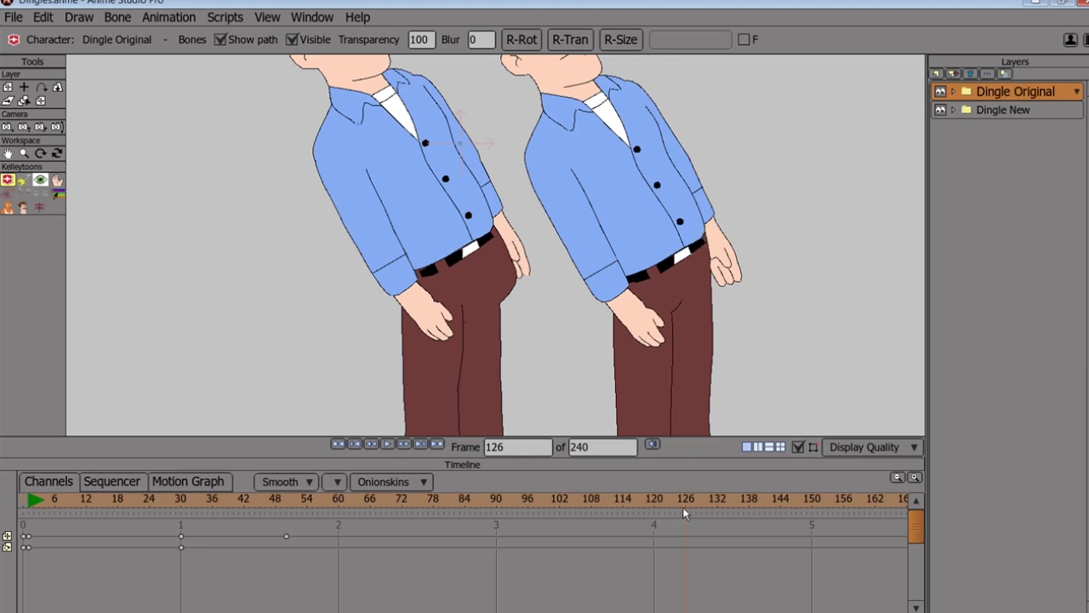
{"action": "mouse_move", "coordinate": [685, 509]}
{"action": "left_mouse_down"}
{"action": "mouse_move", "coordinate": [717, 508]}
{"action": "mouse_move", "coordinate": [706, 508]}
{"action": "left_mouse_up"}
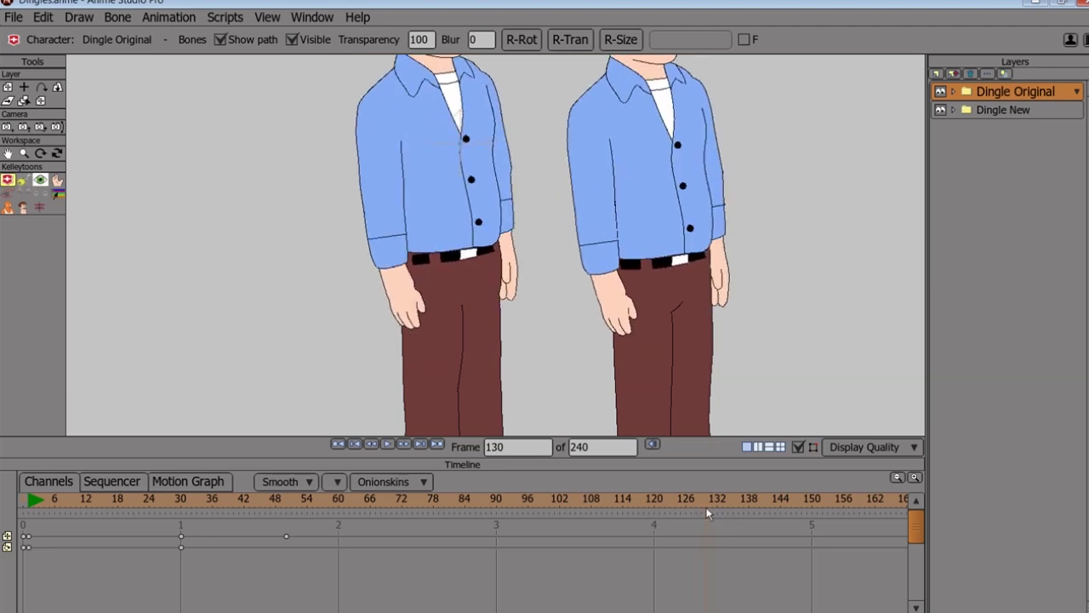
Step: Scrub from frame 130 to 151 as the arms swing into a deep bow, then reframe both Dingles
{"action": "left_click_drag", "start_coordinate": [706, 512], "coordinate": [714, 513]}
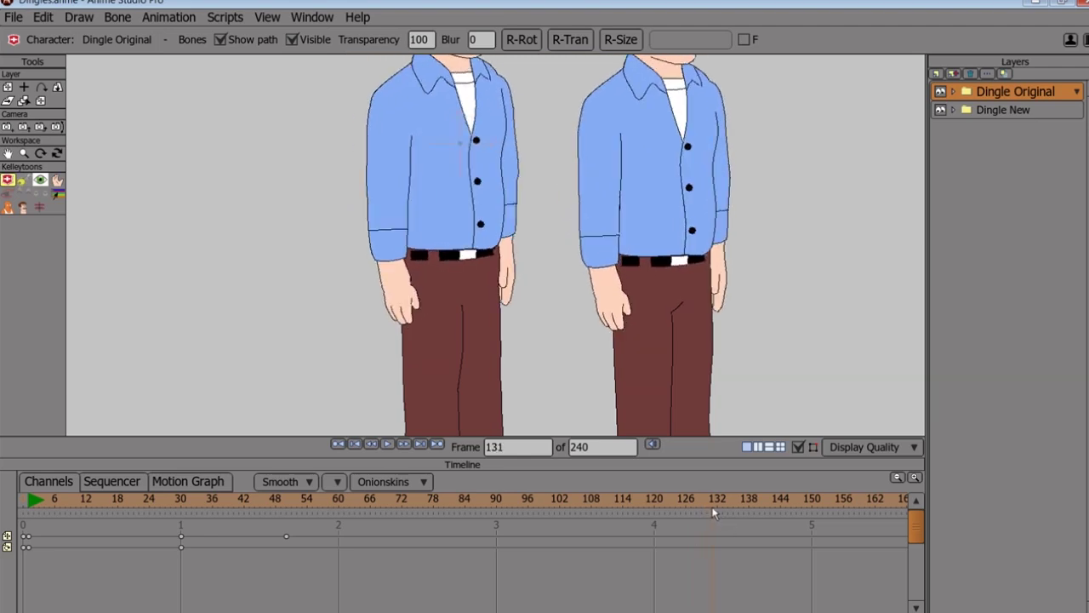
{"action": "left_click_drag", "start_coordinate": [713, 512], "coordinate": [744, 520]}
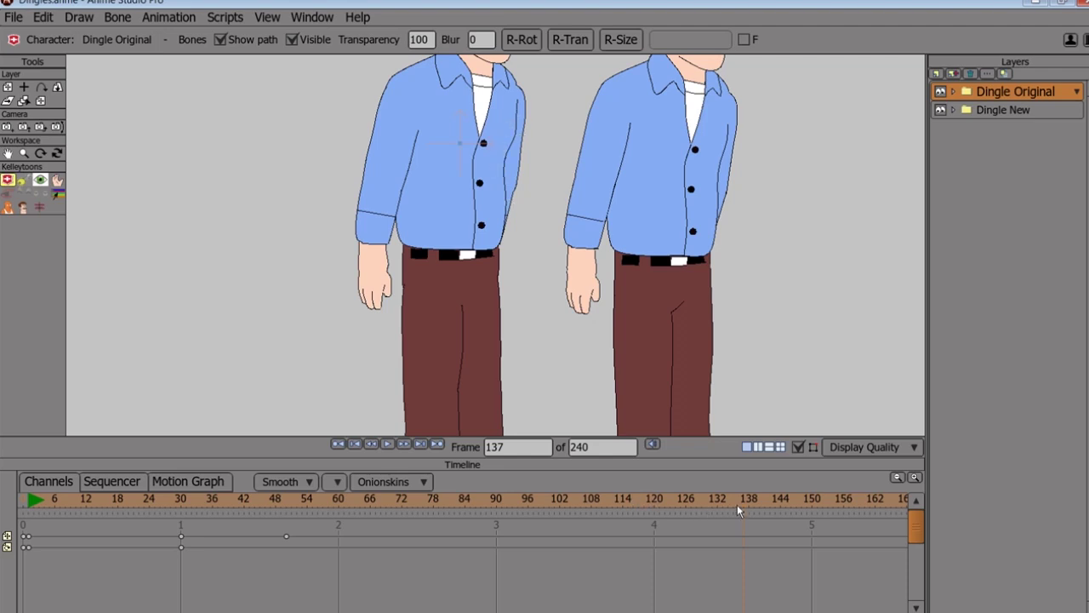
{"action": "left_click_drag", "start_coordinate": [747, 511], "coordinate": [810, 509]}
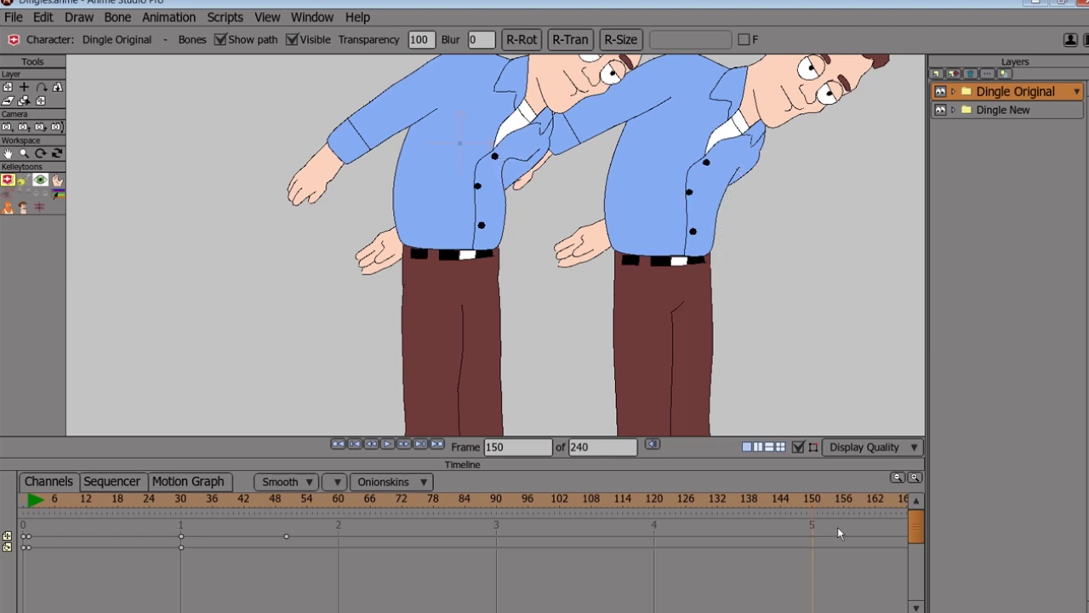
{"action": "left_click", "coordinate": [817, 502]}
{"action": "left_click_drag", "start_coordinate": [306, 195], "coordinate": [299, 222]}
{"action": "scroll", "coordinate": [300, 222], "scroll_direction": "down", "scroll_amount": 1}
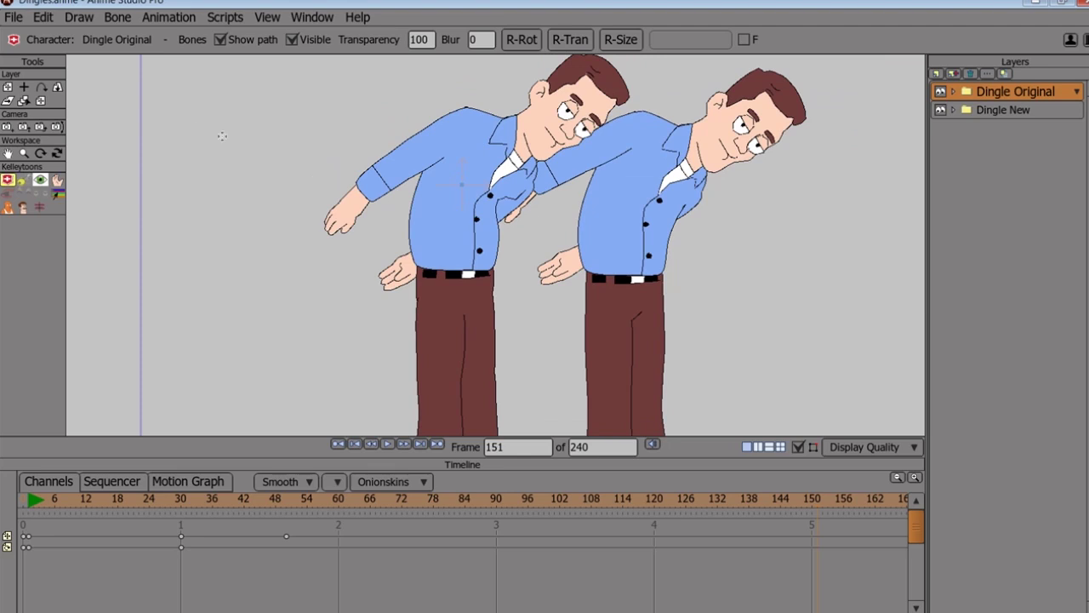
Step: Open Ernies.anme from File > Open Recent
{"action": "left_click", "coordinate": [17, 23]}
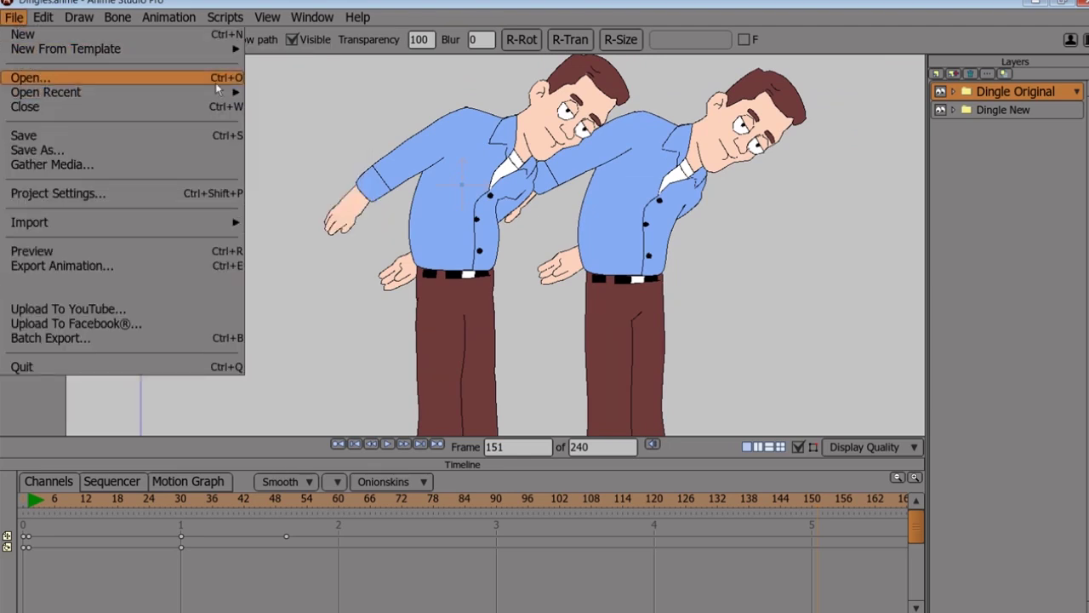
{"action": "mouse_move", "coordinate": [239, 92]}
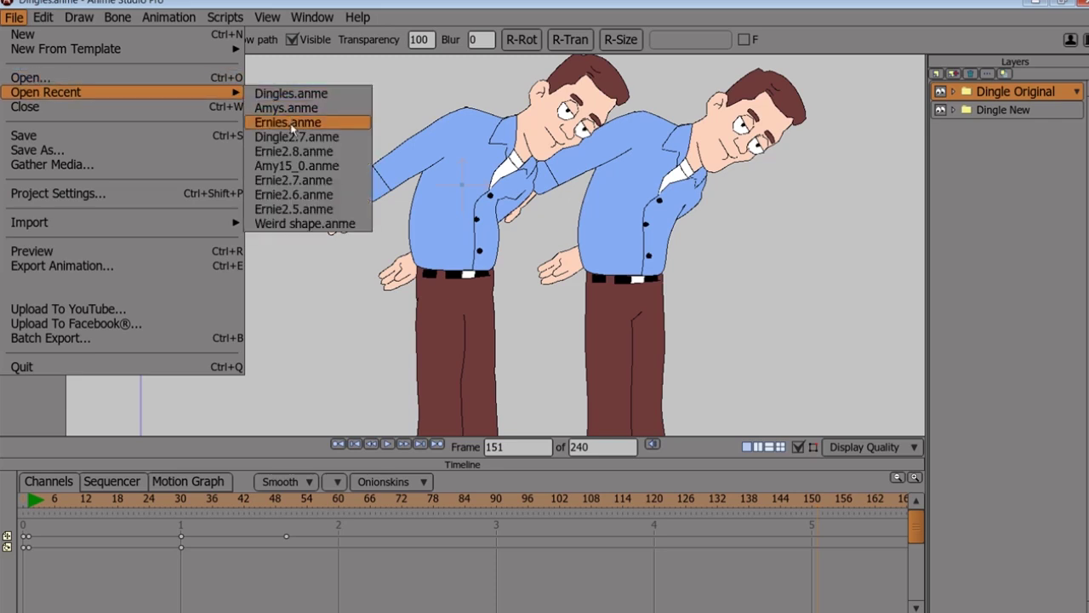
{"action": "left_click", "coordinate": [290, 122]}
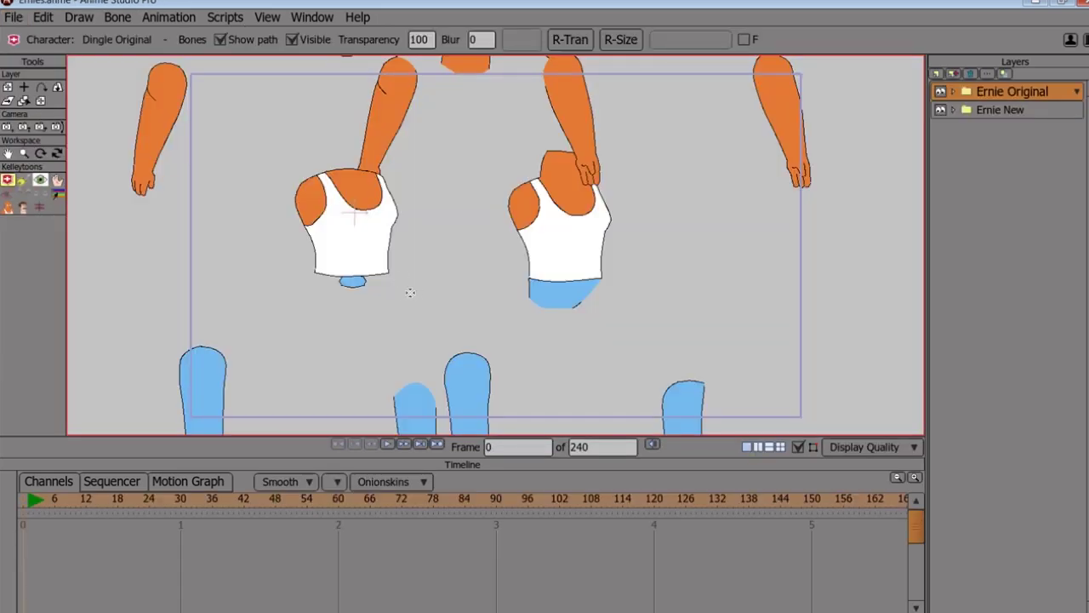
Step: Toggle between frame 0's setup pieces and frame 1's assembled Ernies, ending on frame 1
{"action": "key", "text": "ctrl+Right"}
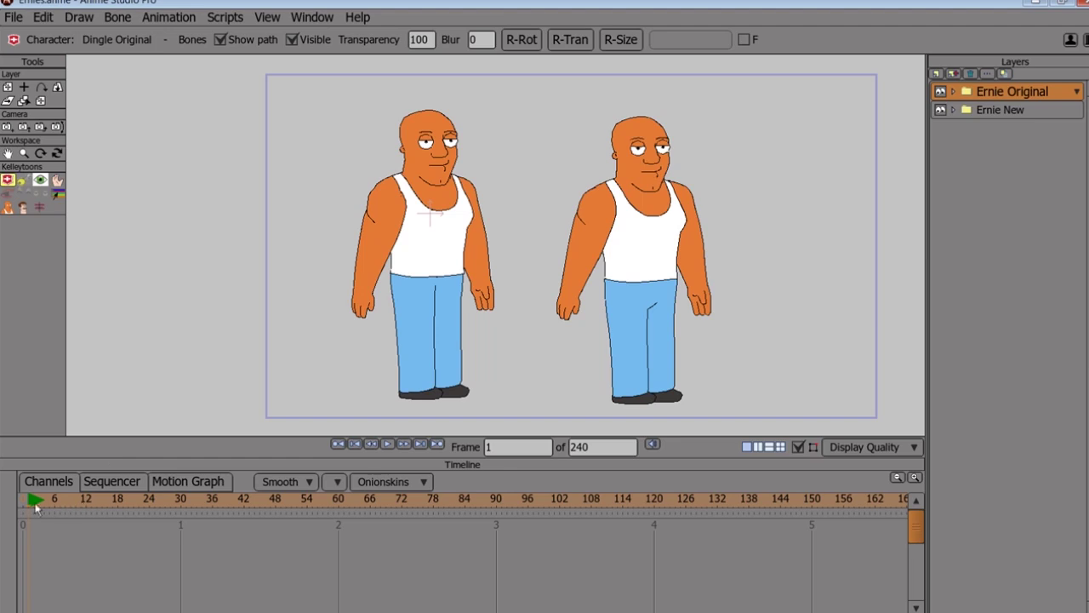
{"action": "key", "text": "ctrl+Left"}
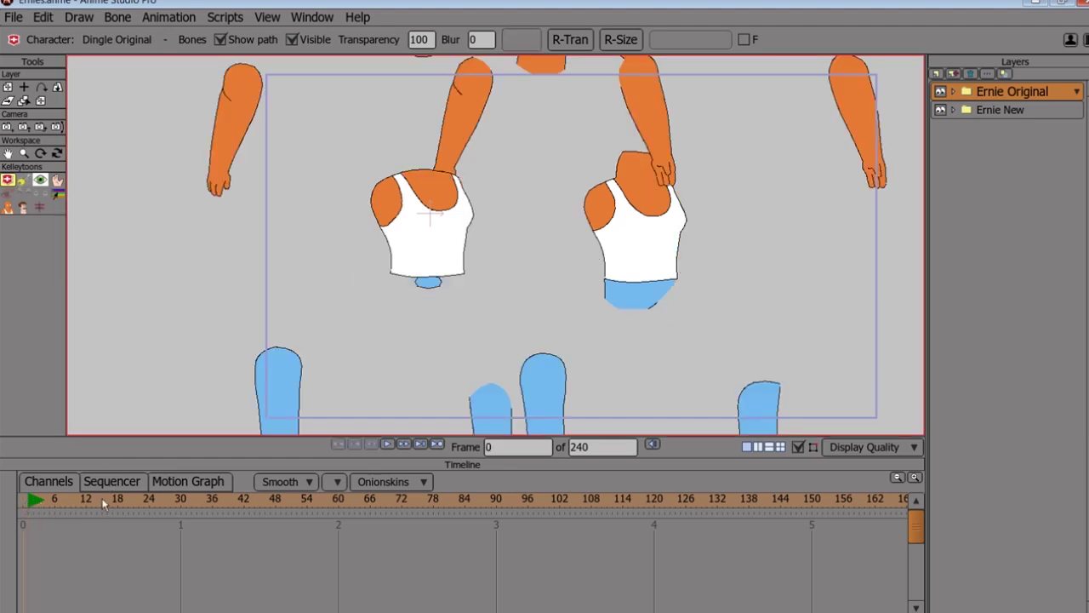
{"action": "key", "text": "ctrl+Right"}
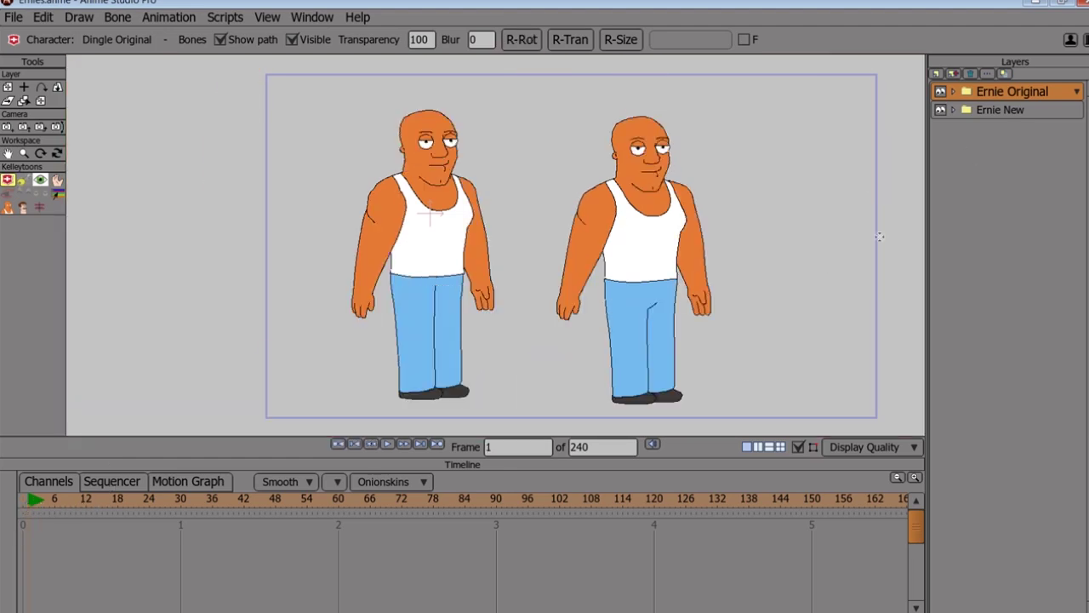
{"action": "left_click", "coordinate": [954, 92]}
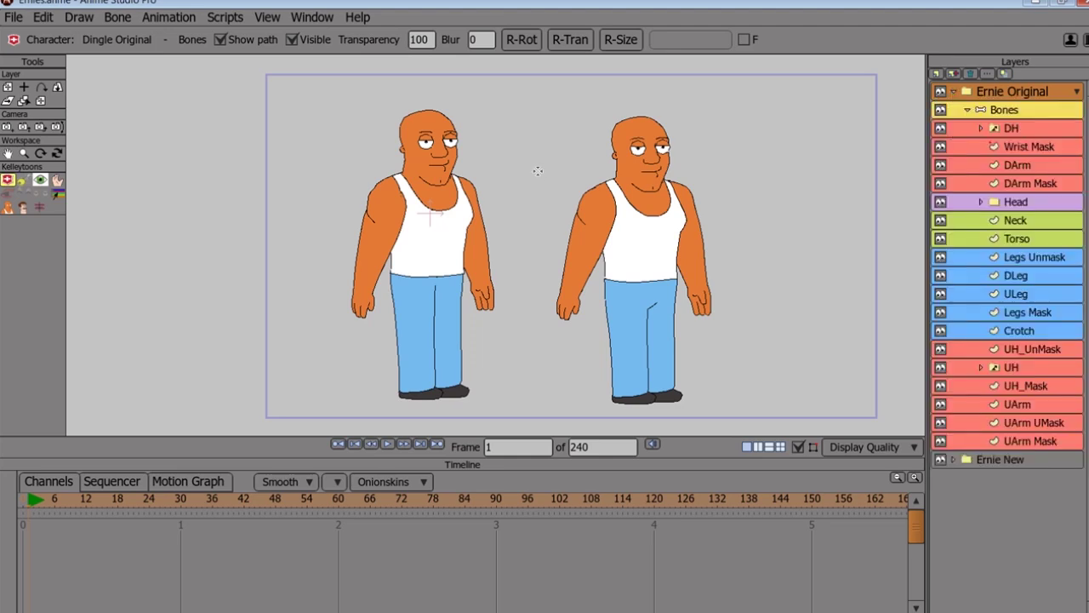
{"action": "left_click", "coordinate": [496, 245]}
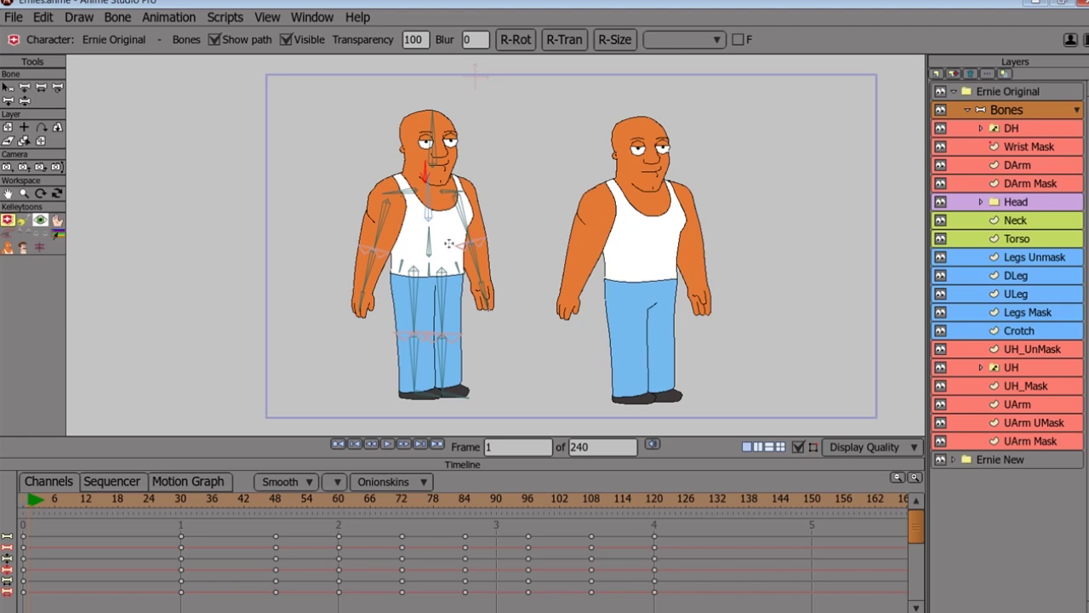
{"action": "scroll", "coordinate": [380, 281], "scroll_direction": "up", "scroll_amount": 5}
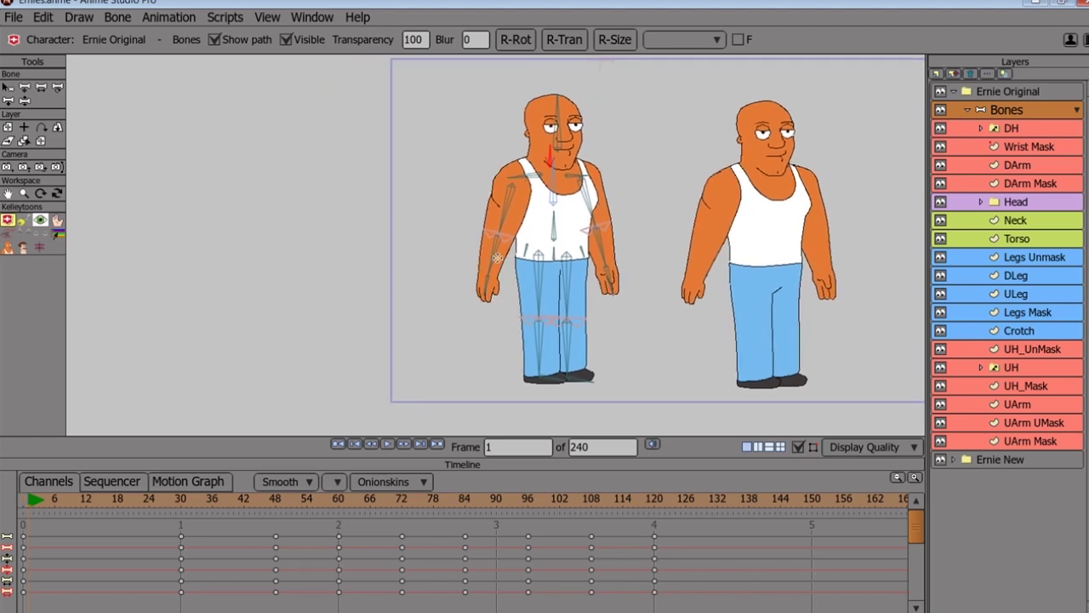
{"action": "scroll", "coordinate": [542, 252], "scroll_direction": "up", "scroll_amount": 3}
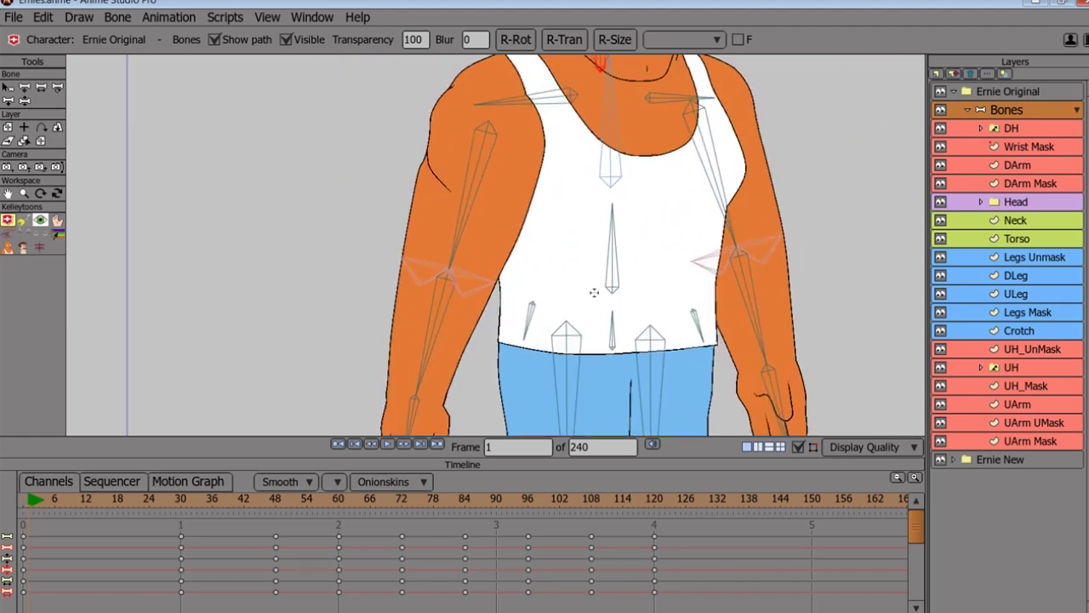
{"action": "scroll", "coordinate": [557, 291], "scroll_direction": "up", "scroll_amount": 3}
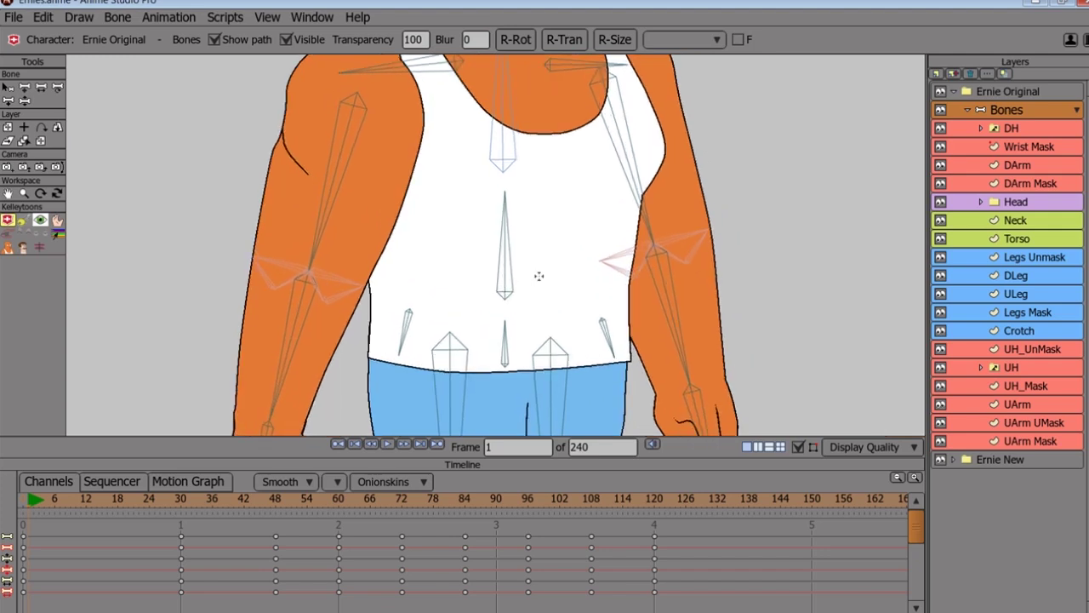
{"action": "scroll", "coordinate": [474, 278], "scroll_direction": "up", "scroll_amount": 2}
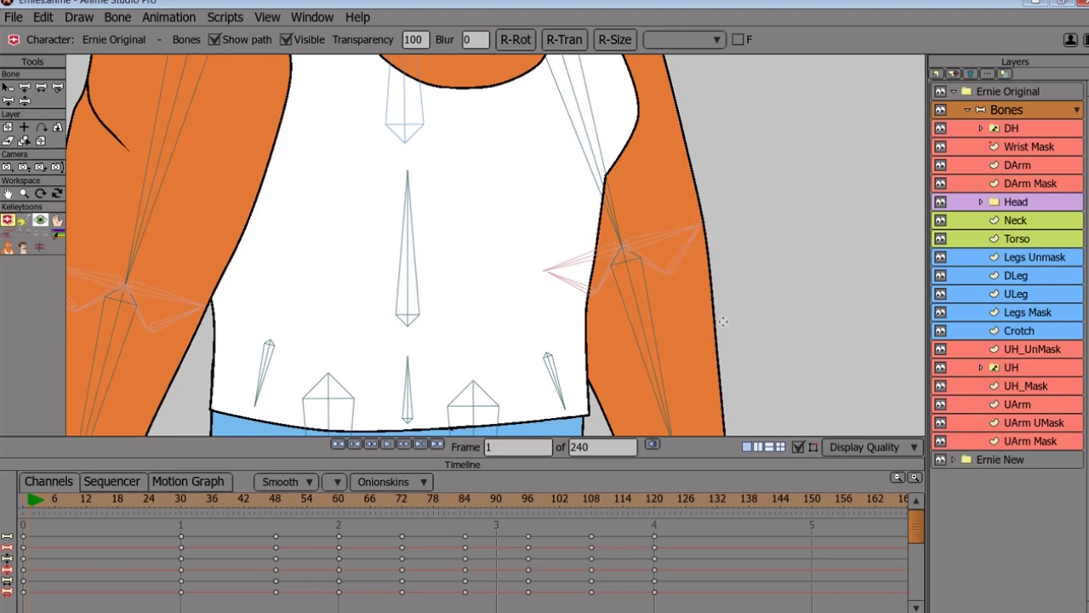
{"action": "left_click_drag", "start_coordinate": [722, 322], "coordinate": [742, 285]}
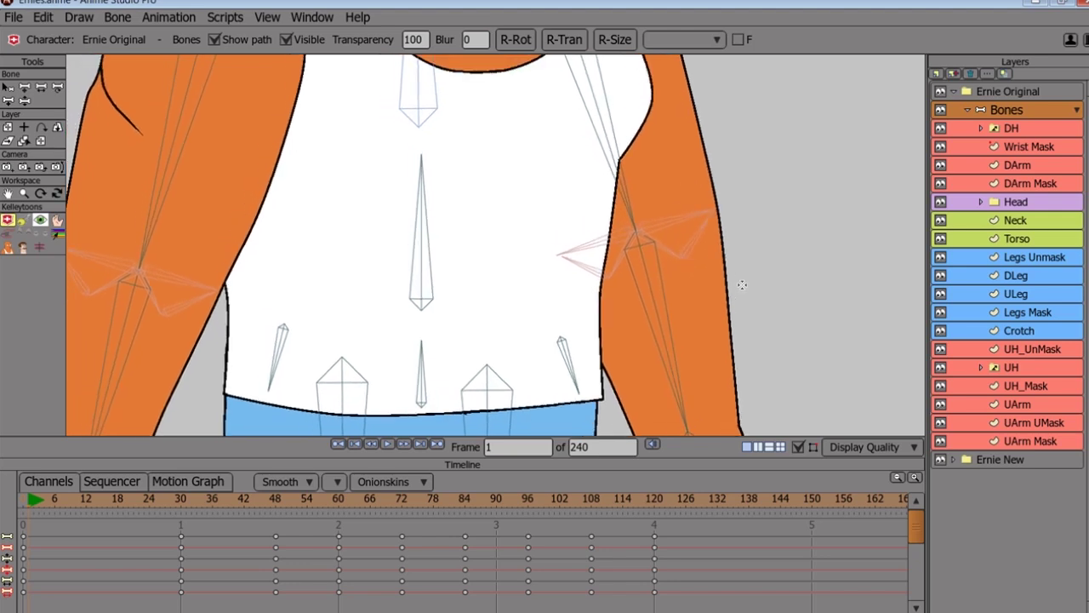
{"action": "scroll", "coordinate": [742, 285], "scroll_direction": "down", "scroll_amount": 4}
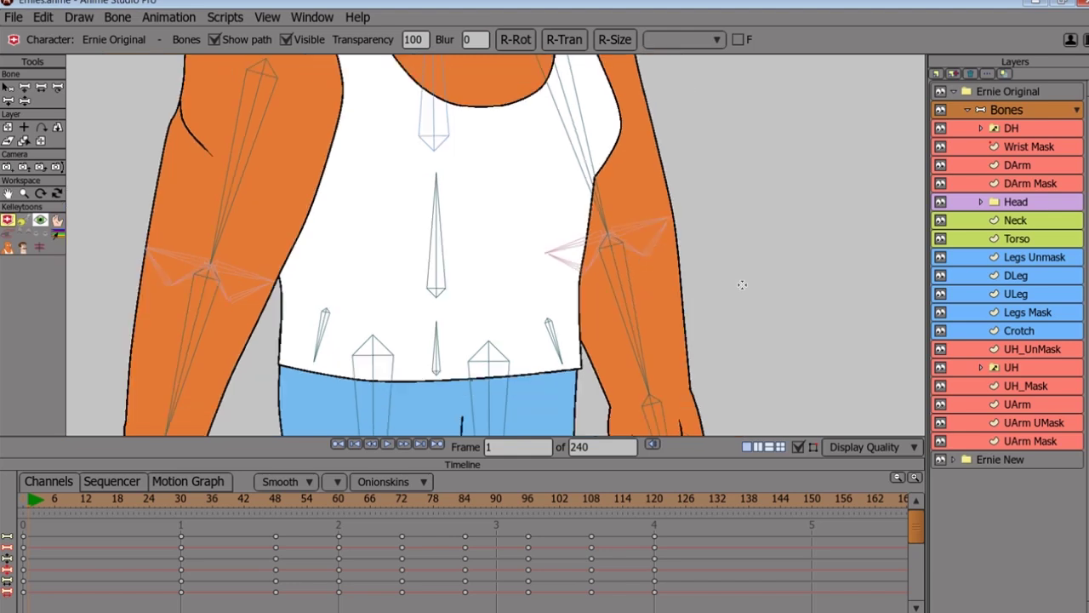
{"action": "left_click_drag", "start_coordinate": [678, 283], "coordinate": [633, 280]}
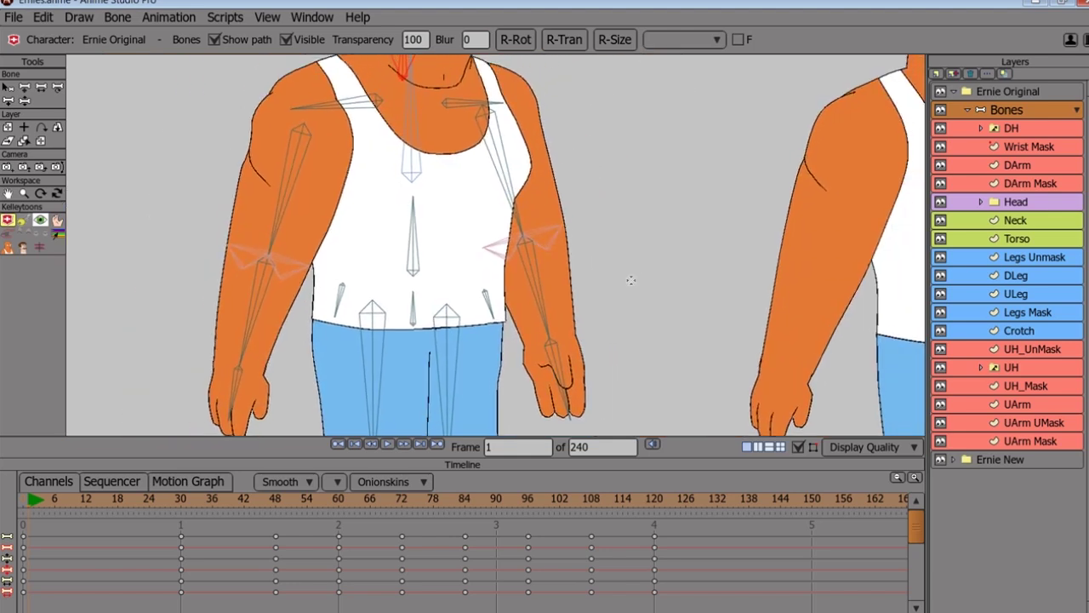
{"action": "scroll", "coordinate": [633, 281], "scroll_direction": "down", "scroll_amount": 4}
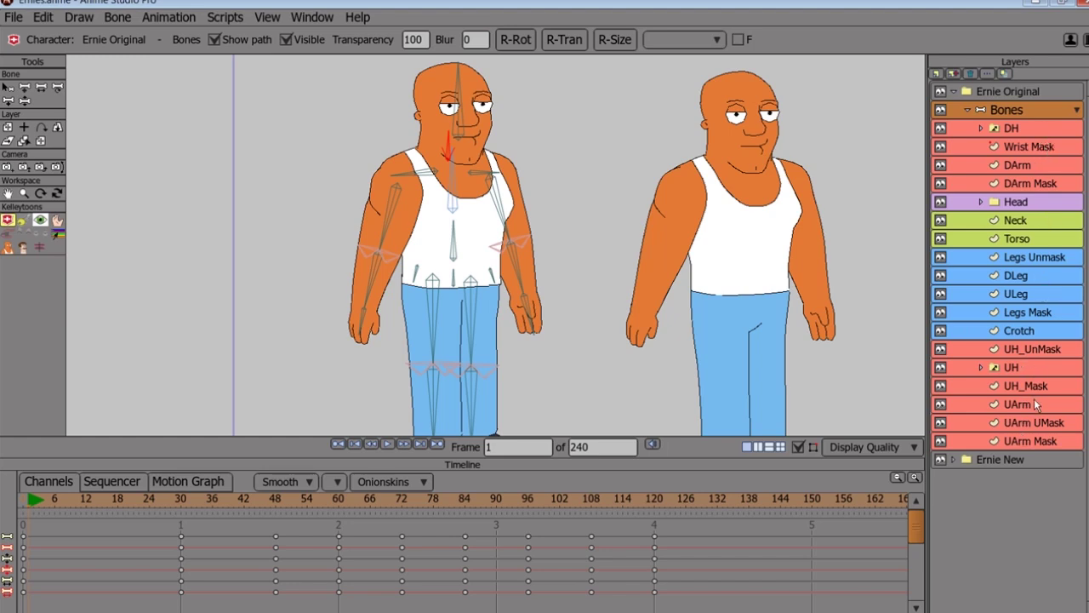
{"action": "left_click", "coordinate": [954, 92]}
{"action": "left_click", "coordinate": [954, 110]}
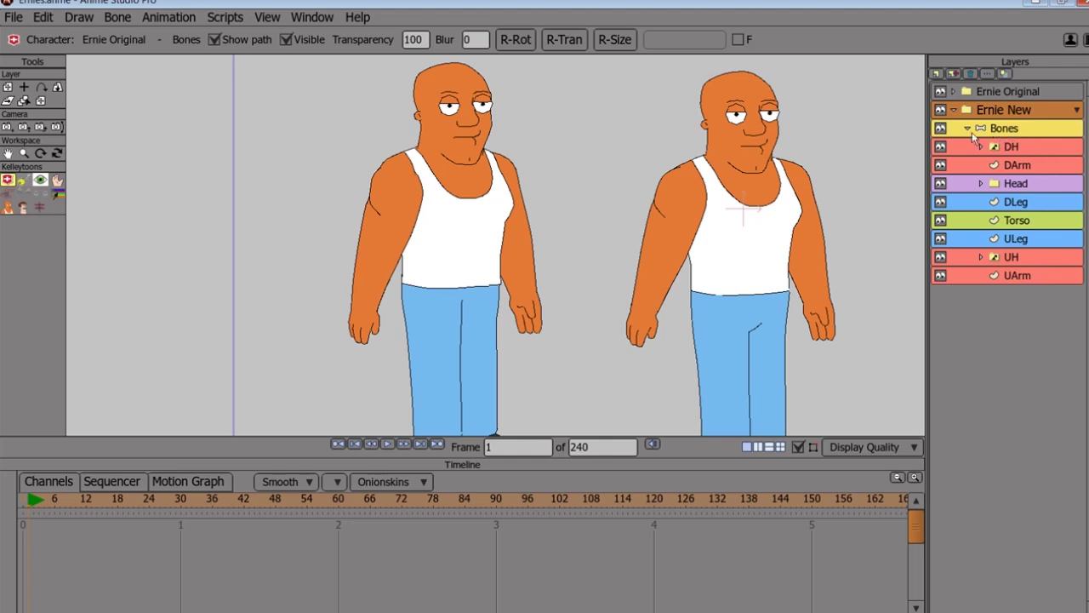
{"action": "left_click", "coordinate": [955, 112]}
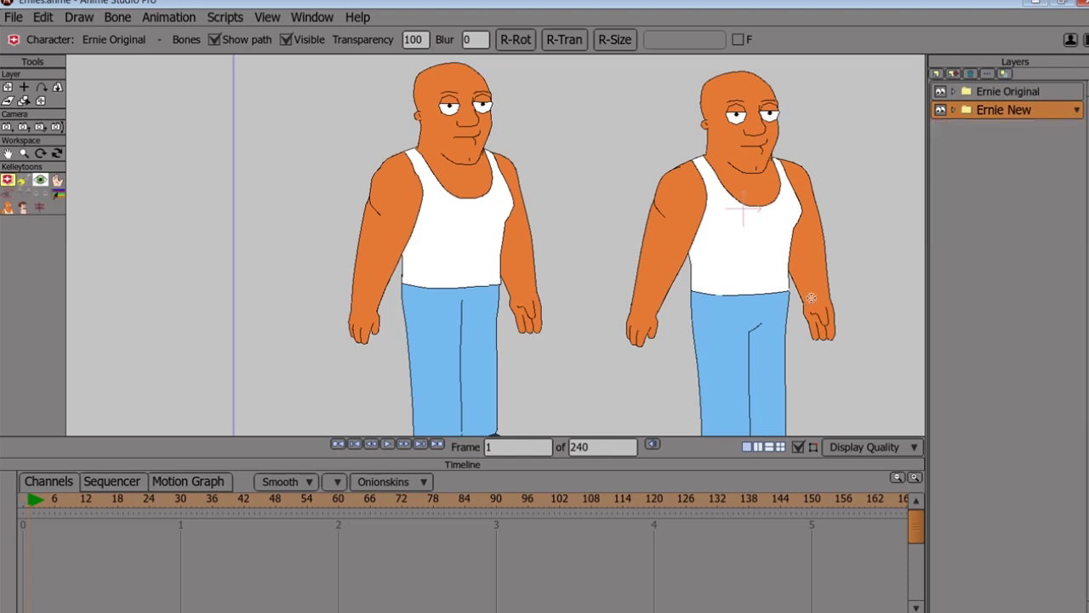
{"action": "left_click_drag", "start_coordinate": [582, 317], "coordinate": [562, 319]}
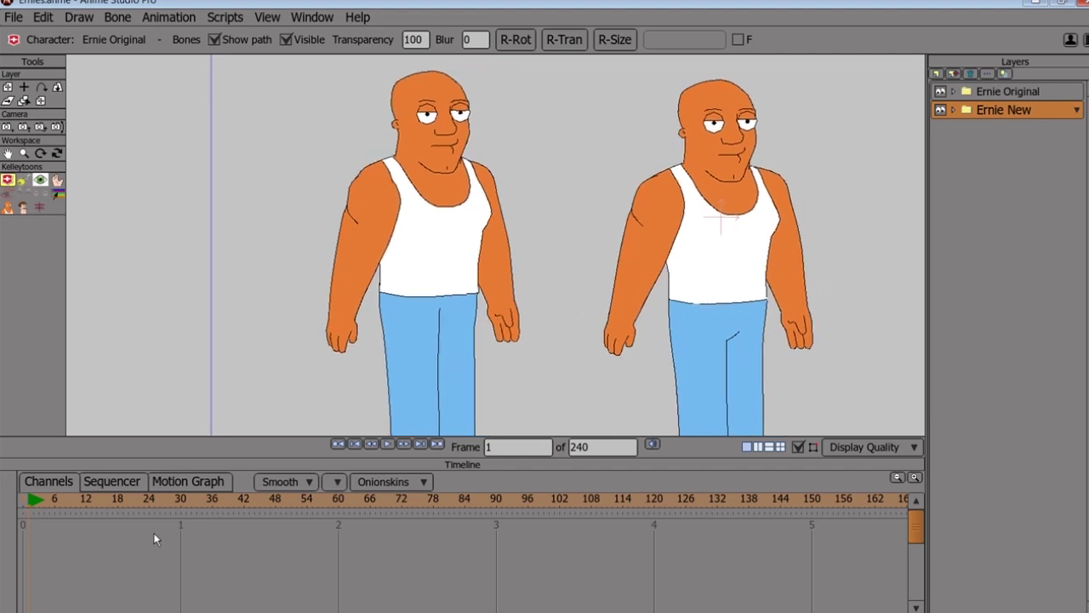
Step: Scrub the arm raise back and forth to frame 24, zooming in on the hands-on-chest pose
{"action": "left_click_drag", "start_coordinate": [31, 501], "coordinate": [129, 504]}
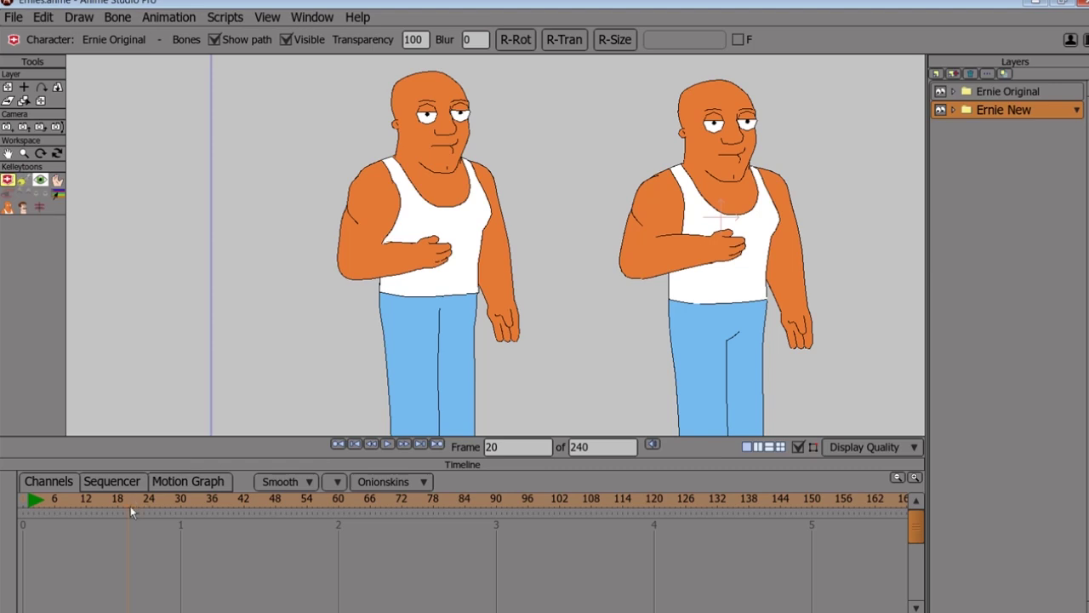
{"action": "left_click_drag", "start_coordinate": [130, 505], "coordinate": [103, 518]}
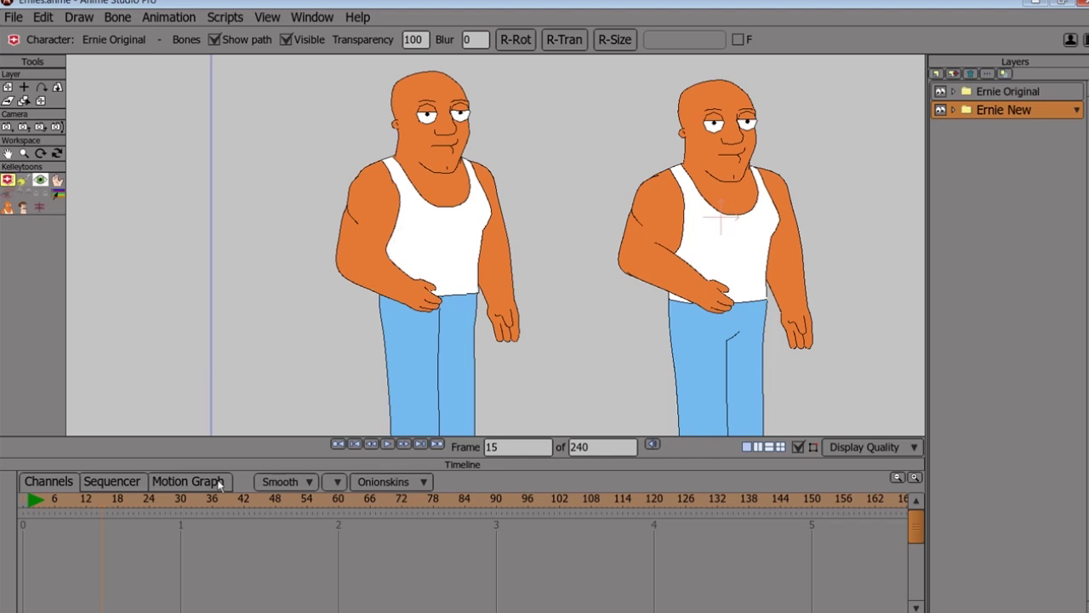
{"action": "left_click_drag", "start_coordinate": [66, 501], "coordinate": [101, 507]}
{"action": "left_click_drag", "start_coordinate": [88, 504], "coordinate": [150, 513]}
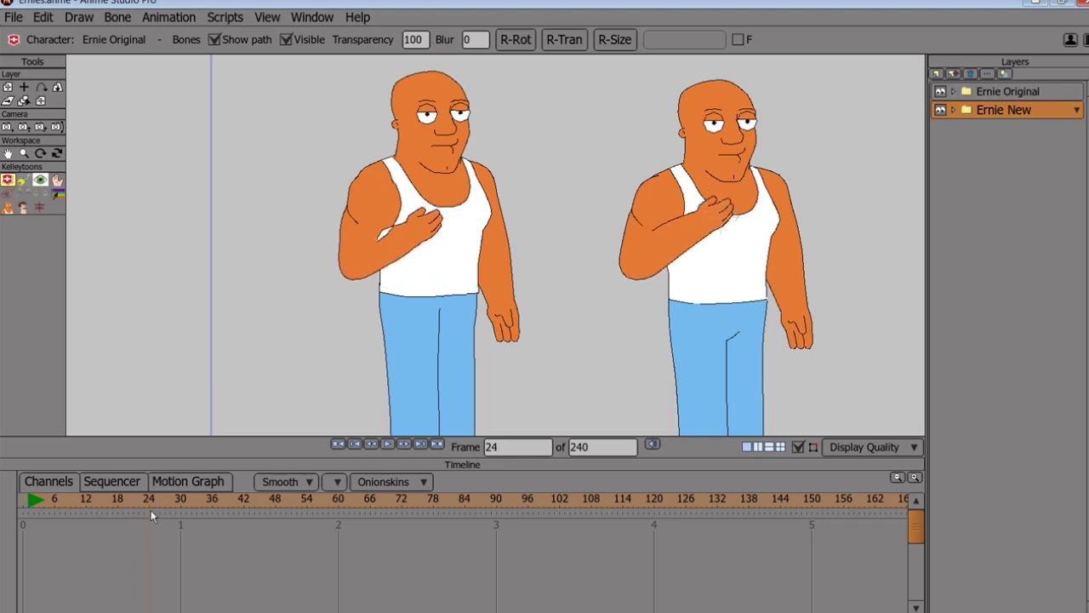
{"action": "left_click_drag", "start_coordinate": [277, 364], "coordinate": [298, 385]}
{"action": "scroll", "coordinate": [298, 384], "scroll_direction": "up", "scroll_amount": 3}
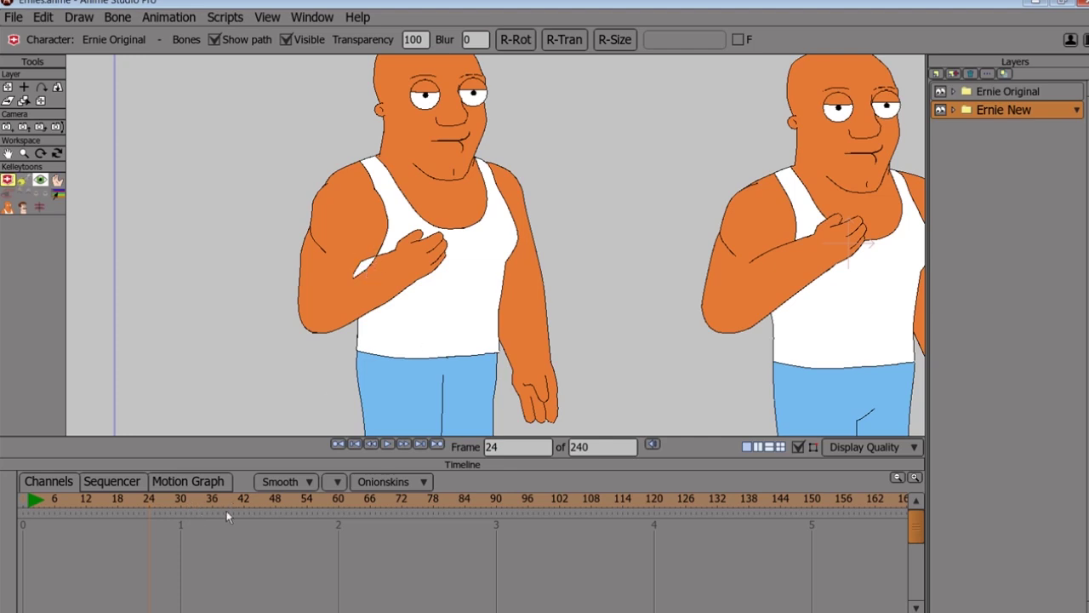
Step: Step between frames 23 and 25 to check elbows, then play the arms down and zoom out
{"action": "left_click", "coordinate": [144, 513]}
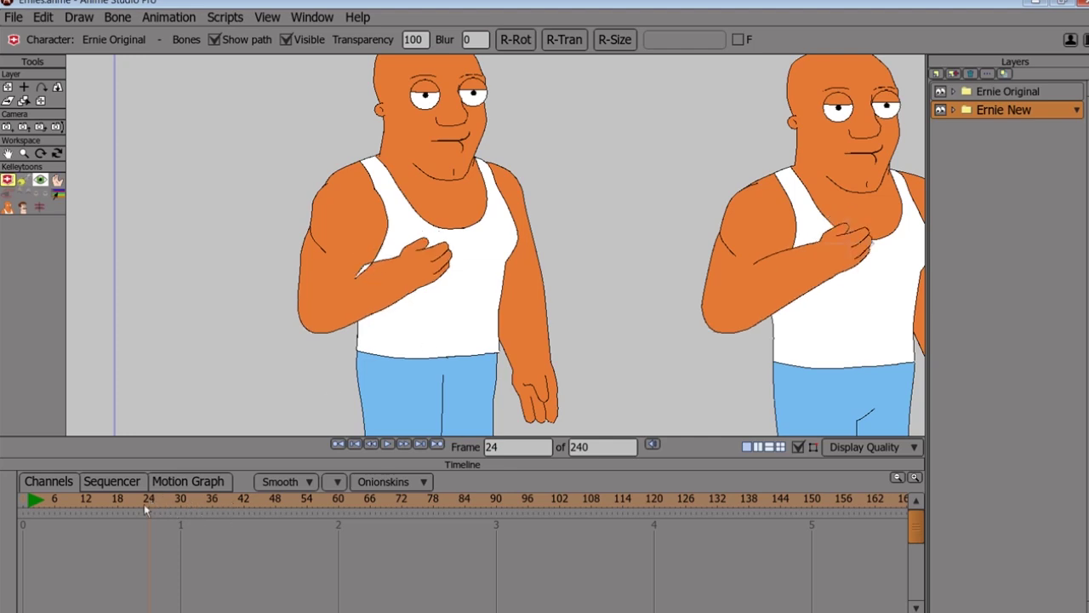
{"action": "left_click_drag", "start_coordinate": [144, 513], "coordinate": [155, 513]}
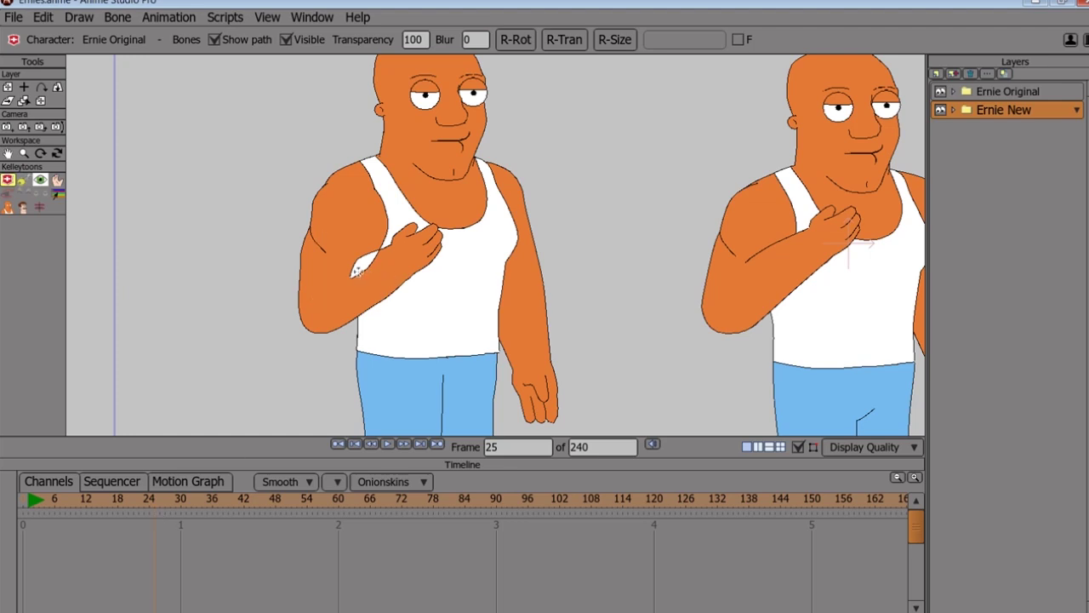
{"action": "left_click_drag", "start_coordinate": [360, 267], "coordinate": [372, 268]}
{"action": "left_click_drag", "start_coordinate": [170, 505], "coordinate": [259, 520]}
{"action": "scroll", "coordinate": [712, 302], "scroll_direction": "down", "scroll_amount": 3}
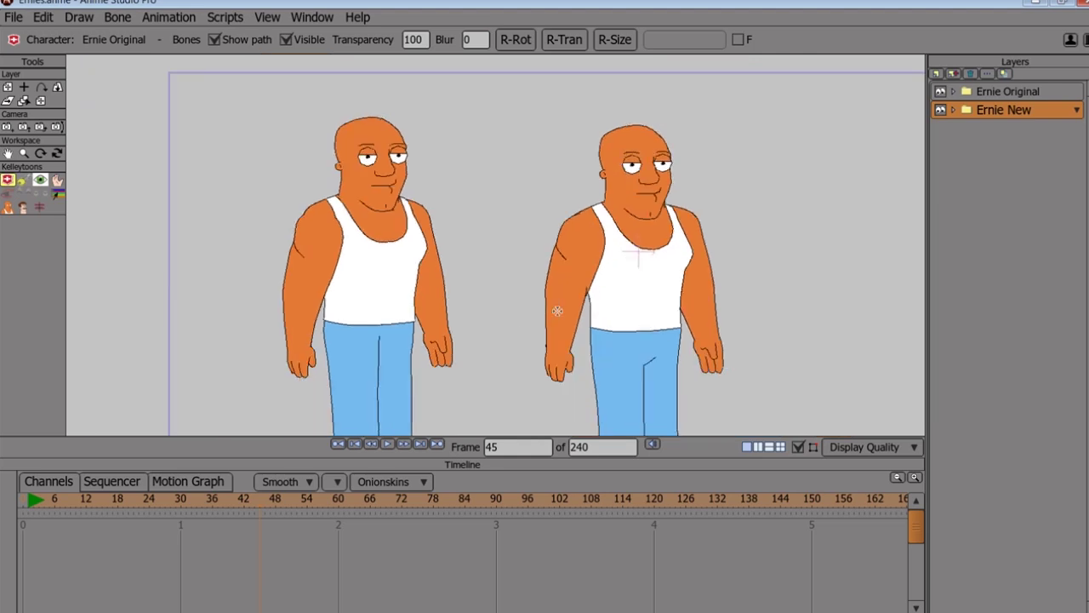
Step: Advance to frame 51 and pan the view to bring both Ernies' feet into sight
{"action": "left_click_drag", "start_coordinate": [263, 513], "coordinate": [291, 507]}
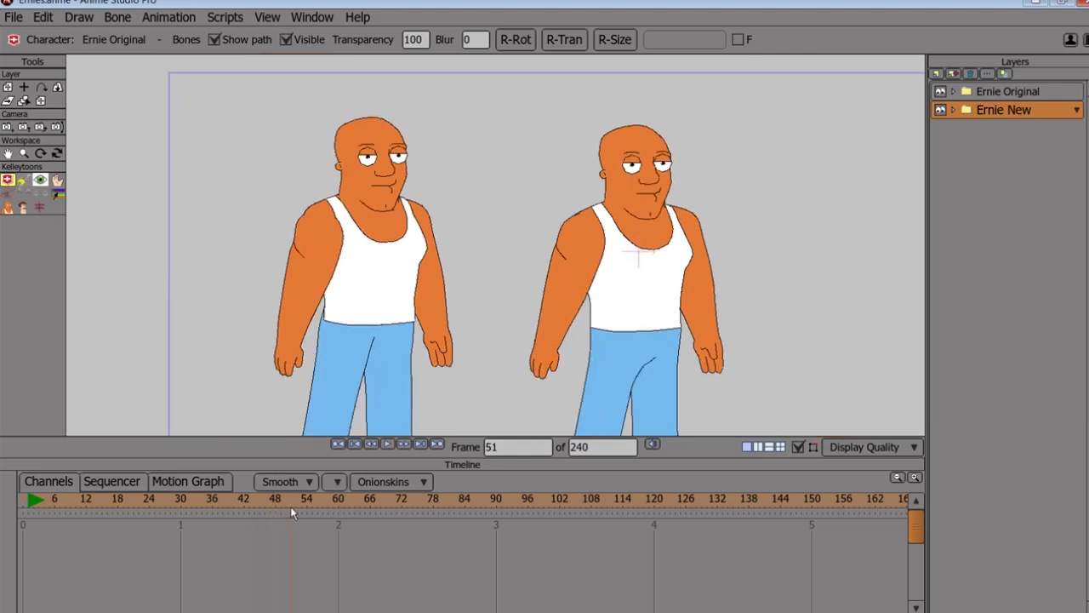
{"action": "left_click_drag", "start_coordinate": [462, 389], "coordinate": [491, 314]}
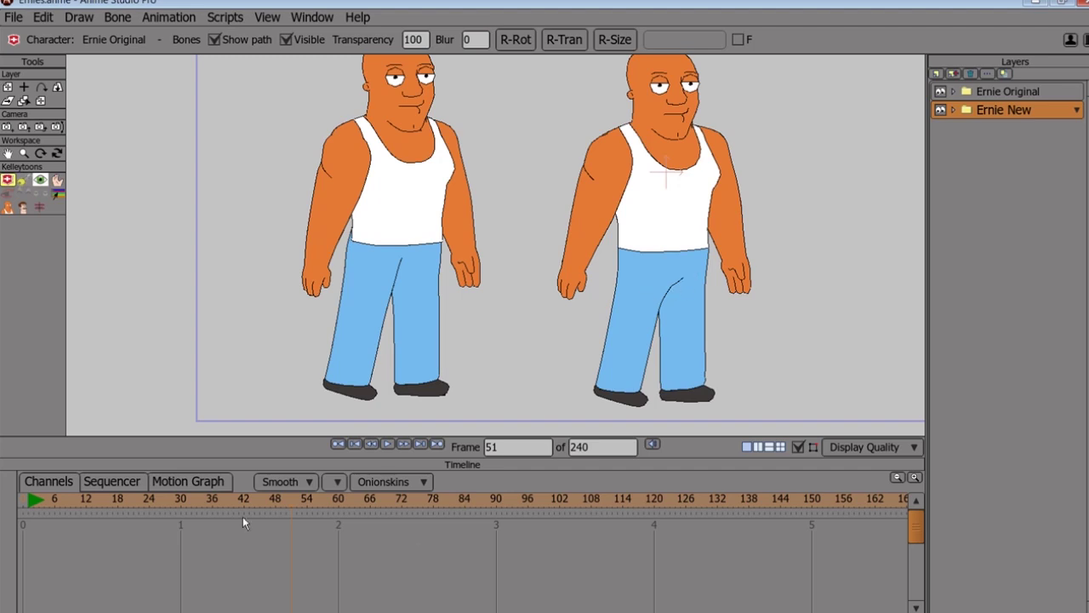
{"action": "left_click_drag", "start_coordinate": [292, 510], "coordinate": [299, 535]}
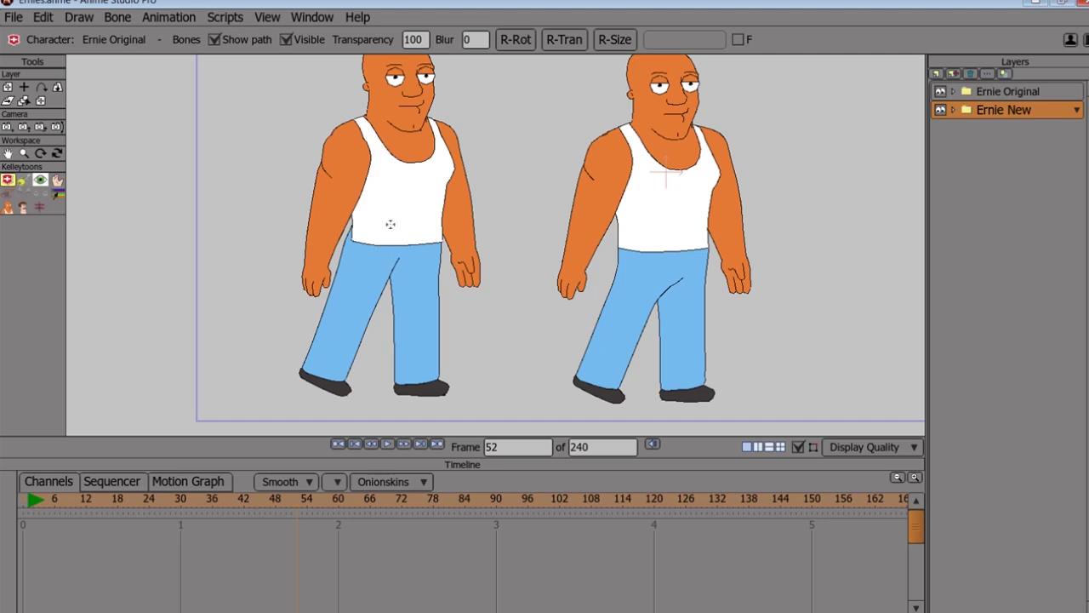
{"action": "left_click", "coordinate": [293, 503]}
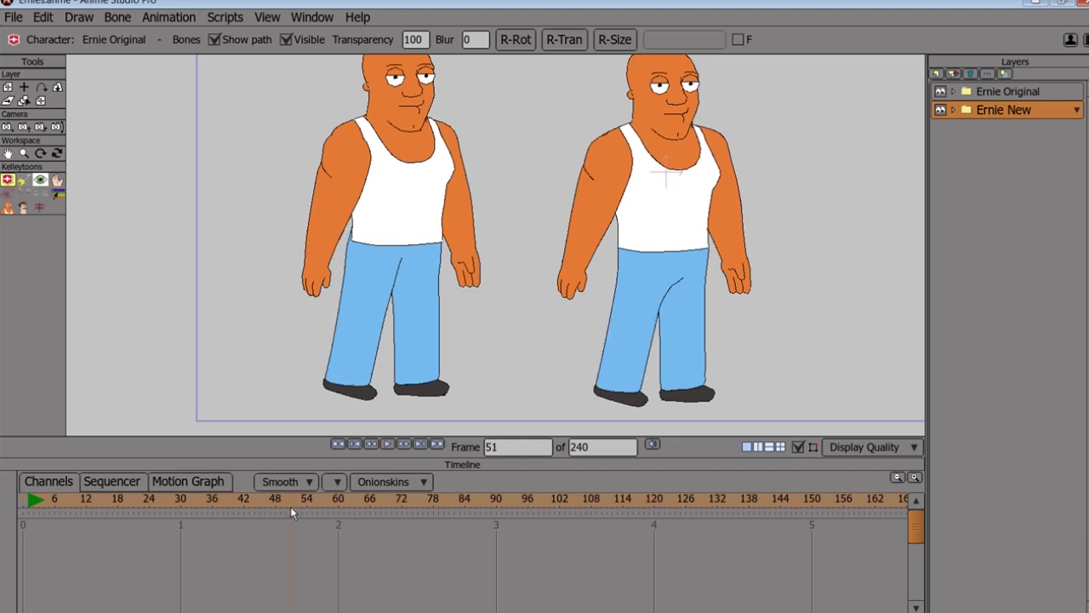
Step: Scrub through the backward leg raise and front kick, ending at frame 110 with both standing
{"action": "left_click_drag", "start_coordinate": [291, 508], "coordinate": [338, 519]}
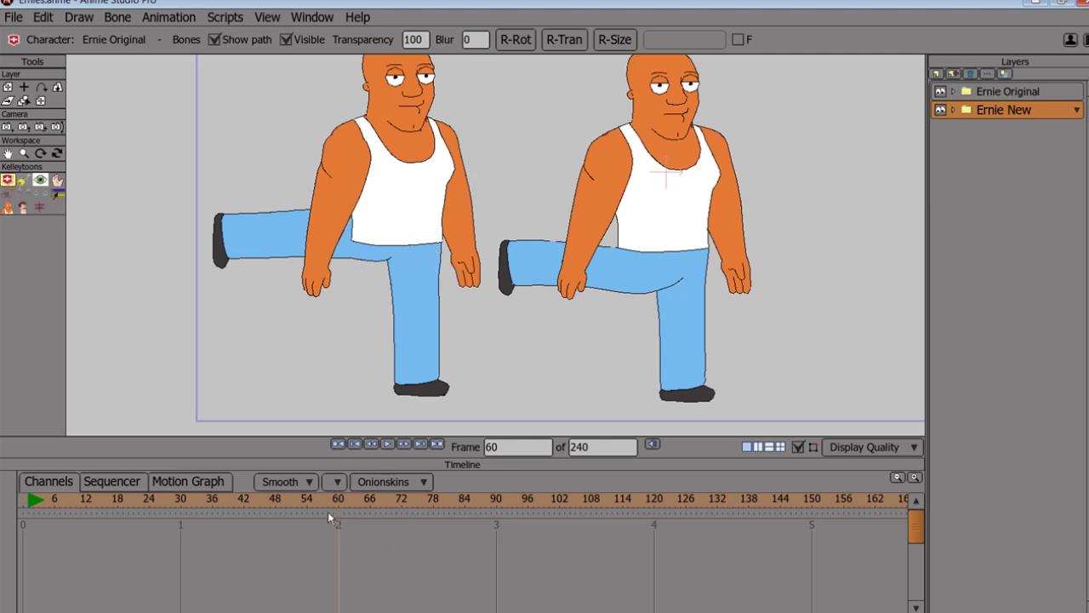
{"action": "left_click_drag", "start_coordinate": [336, 500], "coordinate": [448, 536]}
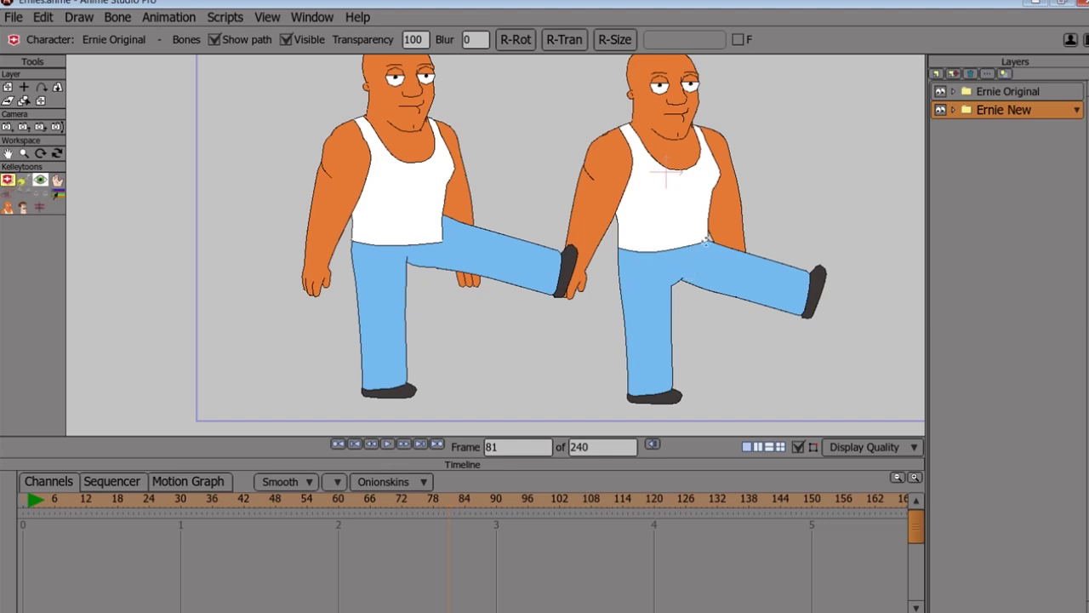
{"action": "left_click_drag", "start_coordinate": [427, 507], "coordinate": [487, 535]}
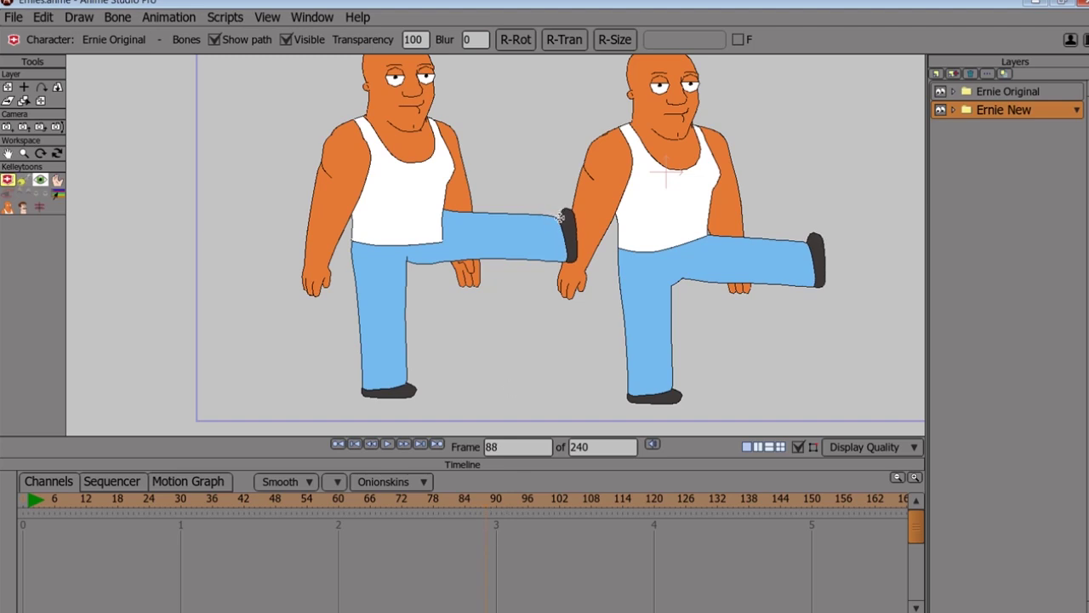
{"action": "left_click_drag", "start_coordinate": [486, 501], "coordinate": [600, 518]}
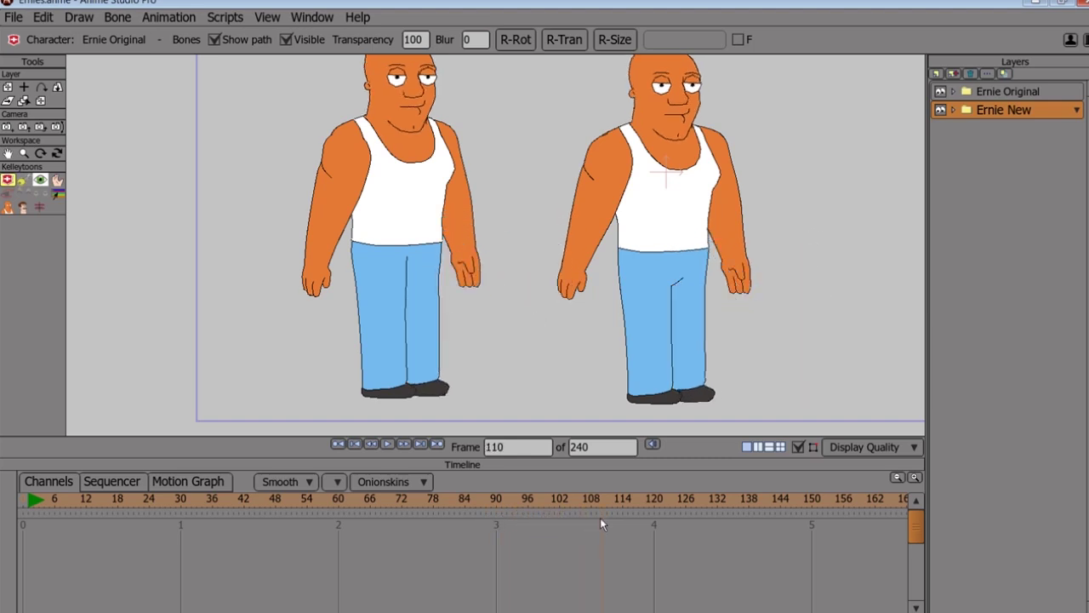
Step: Zoom in and centre both Ernies' heads, then scrub frames 110 to 123 through the neck tilt
{"action": "scroll", "coordinate": [520, 216], "scroll_direction": "up", "scroll_amount": 5}
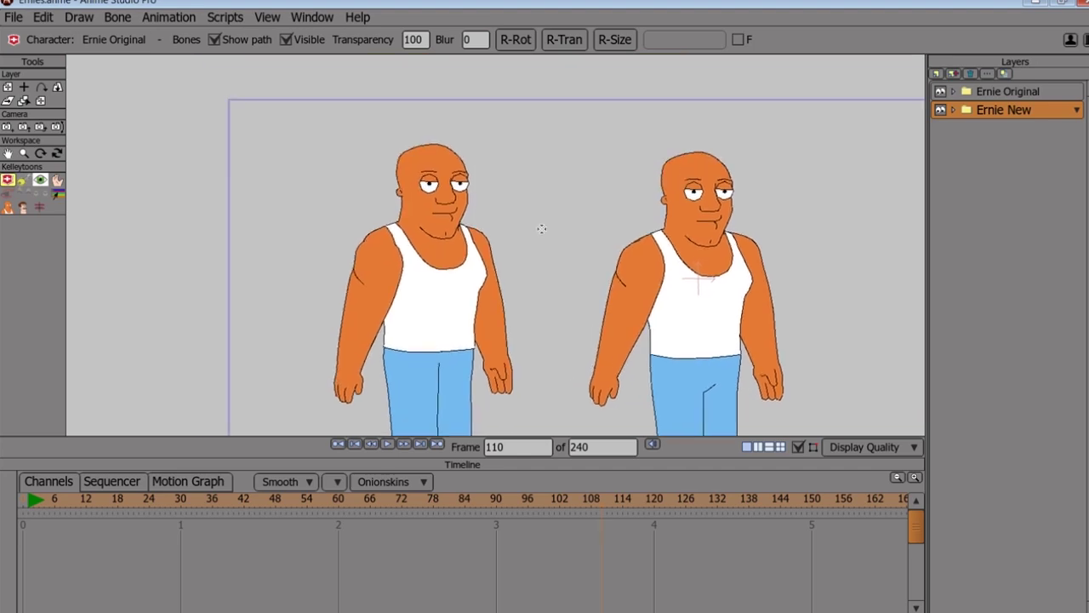
{"action": "left_click_drag", "start_coordinate": [557, 247], "coordinate": [510, 252]}
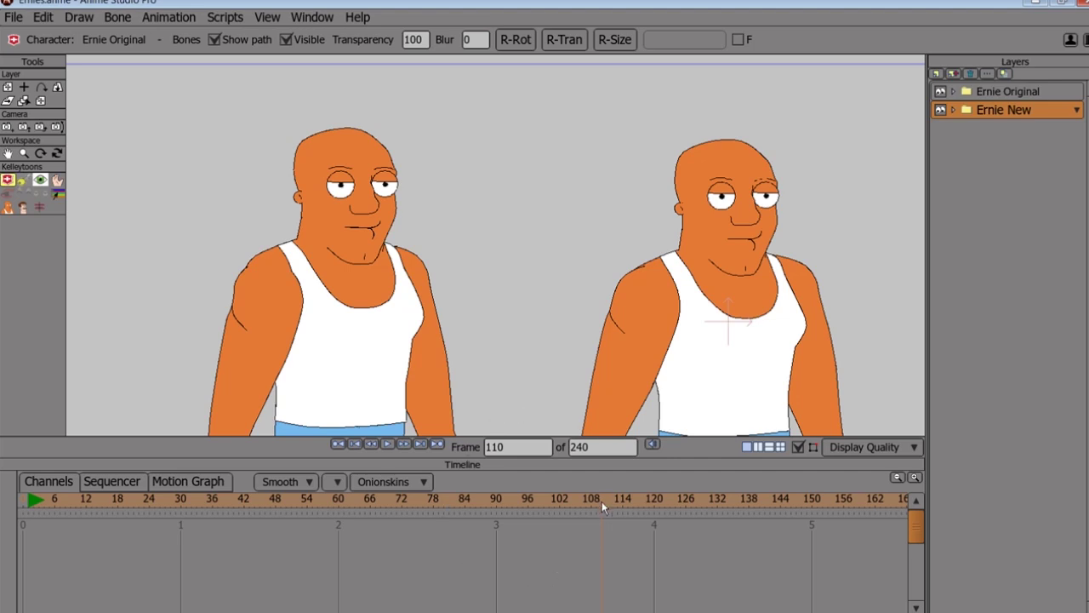
{"action": "left_click_drag", "start_coordinate": [601, 504], "coordinate": [632, 505]}
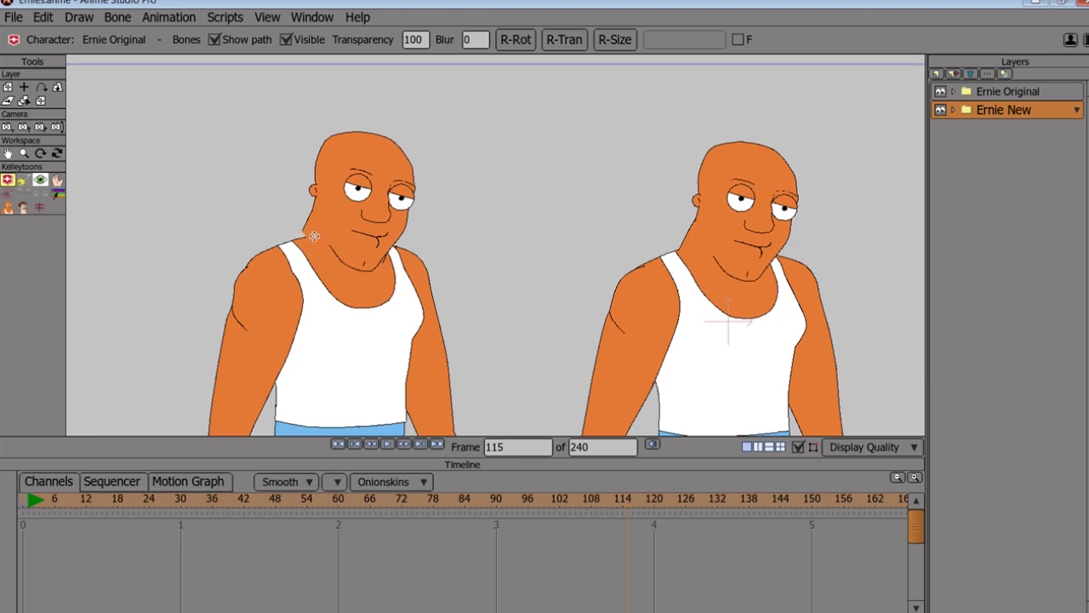
{"action": "left_click_drag", "start_coordinate": [627, 505], "coordinate": [605, 512]}
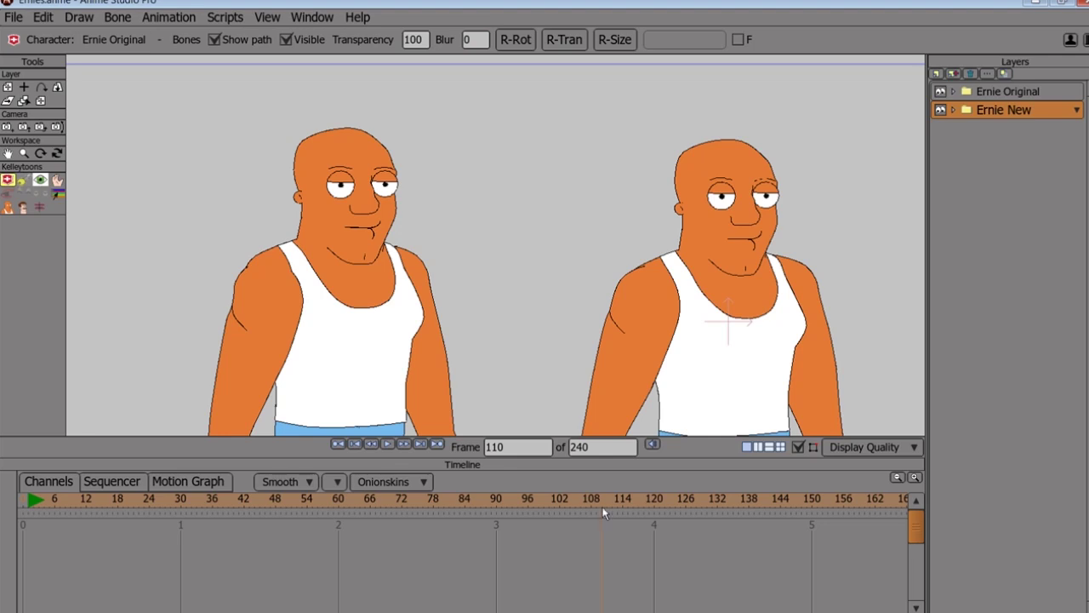
{"action": "left_click_drag", "start_coordinate": [603, 506], "coordinate": [650, 508]}
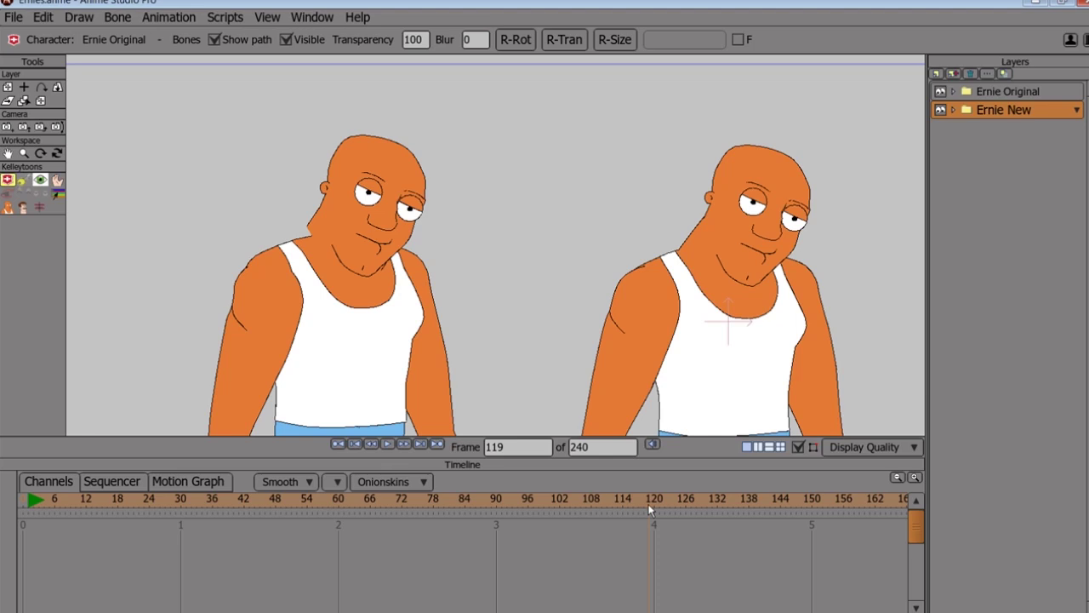
{"action": "mouse_move", "coordinate": [648, 504]}
{"action": "left_mouse_down"}
{"action": "mouse_move", "coordinate": [630, 516]}
{"action": "mouse_move", "coordinate": [658, 522]}
{"action": "mouse_move", "coordinate": [605, 517]}
{"action": "mouse_move", "coordinate": [651, 518]}
{"action": "left_mouse_up"}
{"action": "left_click_drag", "start_coordinate": [649, 502], "coordinate": [672, 513]}
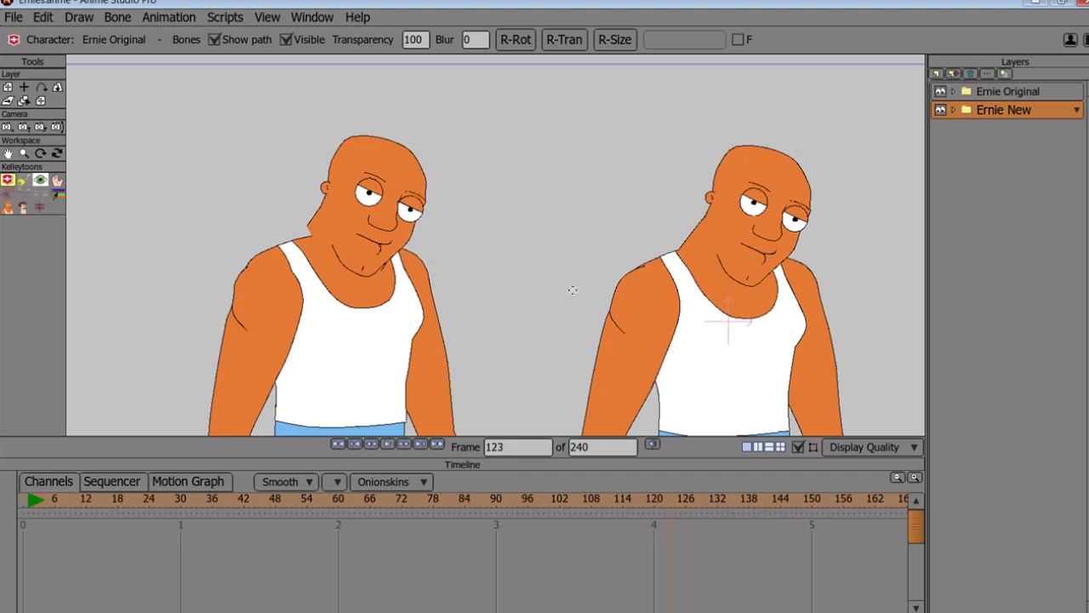
{"action": "left_click", "coordinate": [14, 17]}
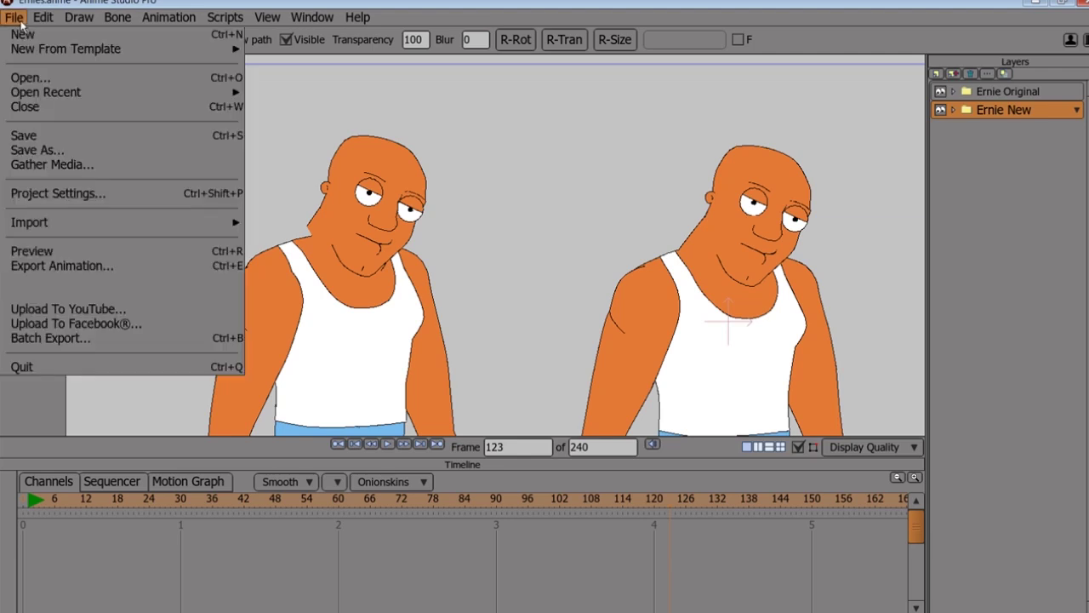
{"action": "mouse_move", "coordinate": [70, 88]}
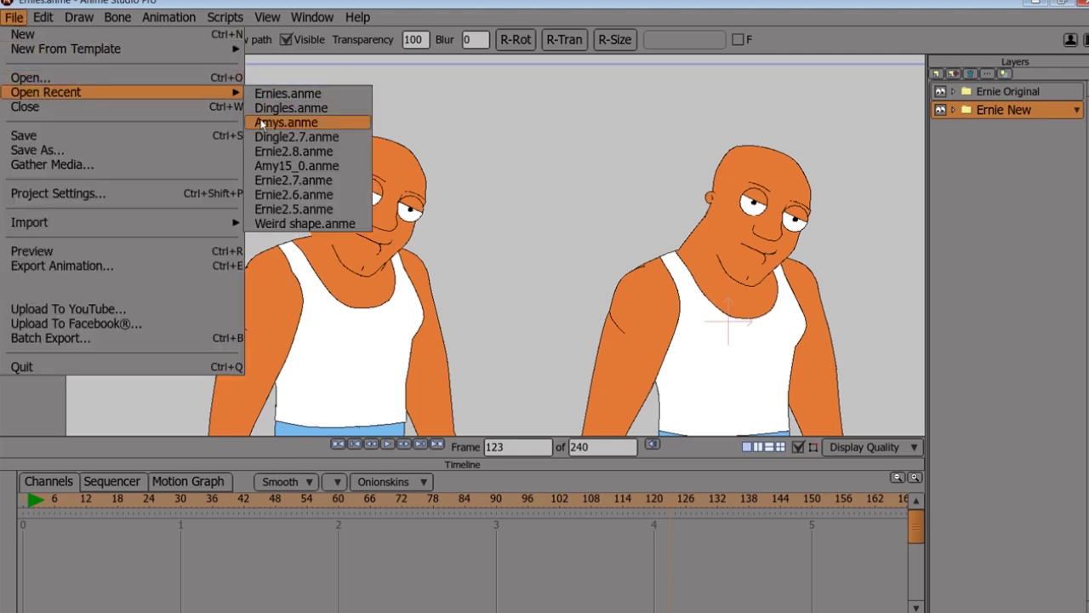
{"action": "left_click", "coordinate": [281, 122]}
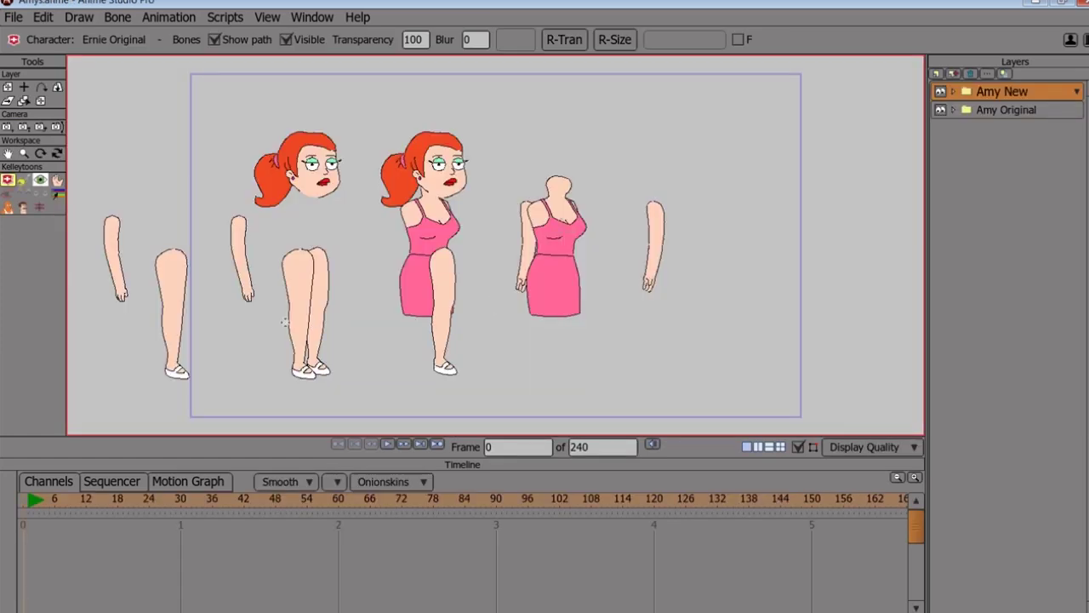
{"action": "key", "text": "ctrl+Right"}
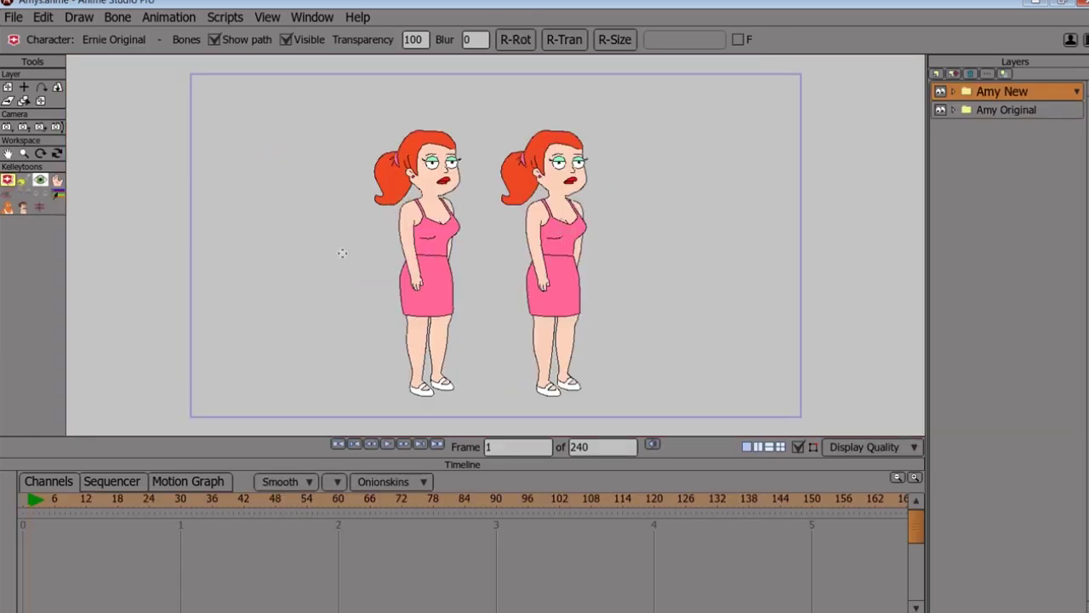
{"action": "mouse_move", "coordinate": [358, 245]}
{"action": "left_mouse_down"}
{"action": "mouse_move", "coordinate": [377, 245]}
{"action": "mouse_move", "coordinate": [359, 255]}
{"action": "left_mouse_up"}
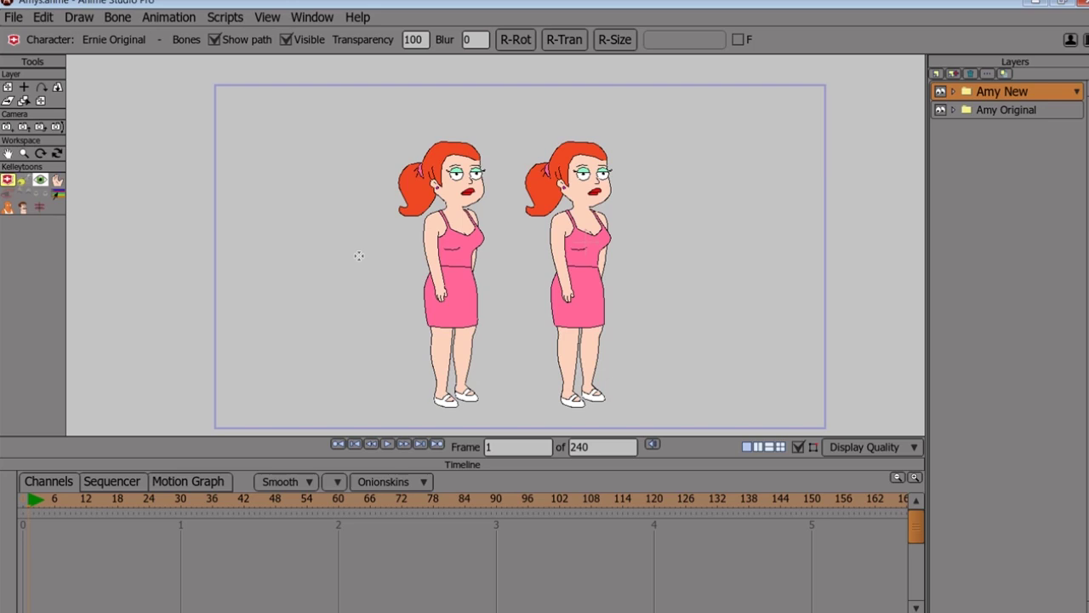
{"action": "scroll", "coordinate": [359, 255], "scroll_direction": "up", "scroll_amount": 3}
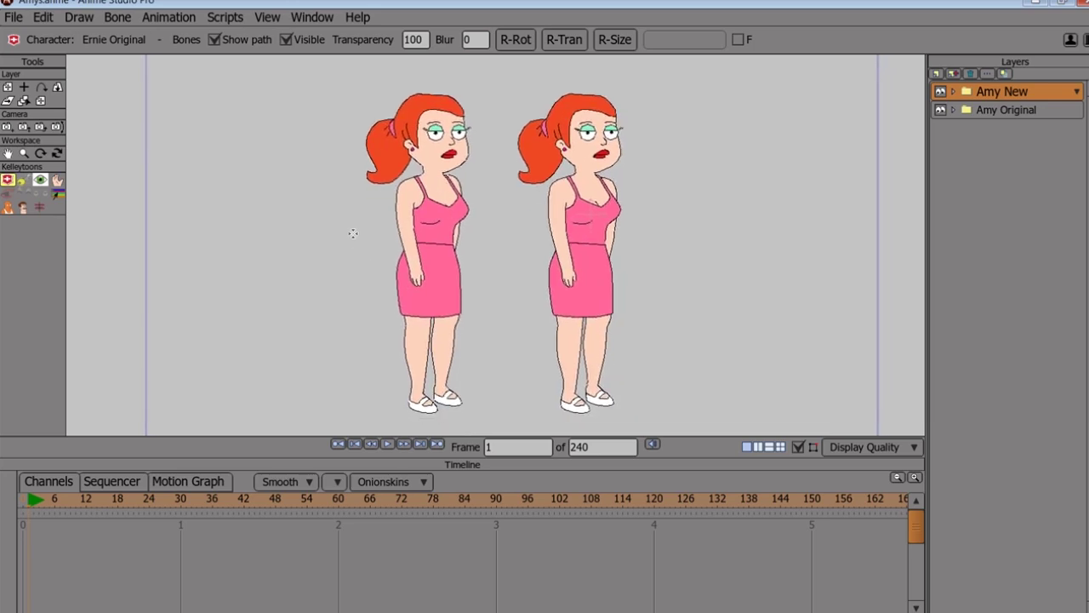
{"action": "left_click_drag", "start_coordinate": [352, 233], "coordinate": [352, 236]}
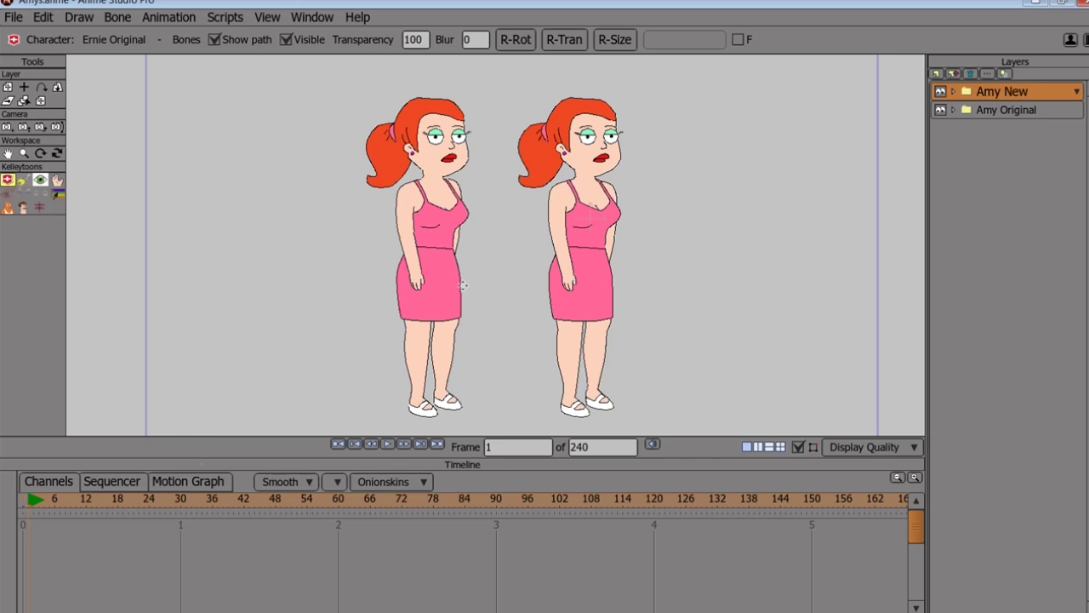
{"action": "left_click", "coordinate": [34, 508]}
Step: Scrub both Amys from frame 4 through the forward bend until they stand upright at frame 60
{"action": "left_click_drag", "start_coordinate": [34, 508], "coordinate": [143, 526]}
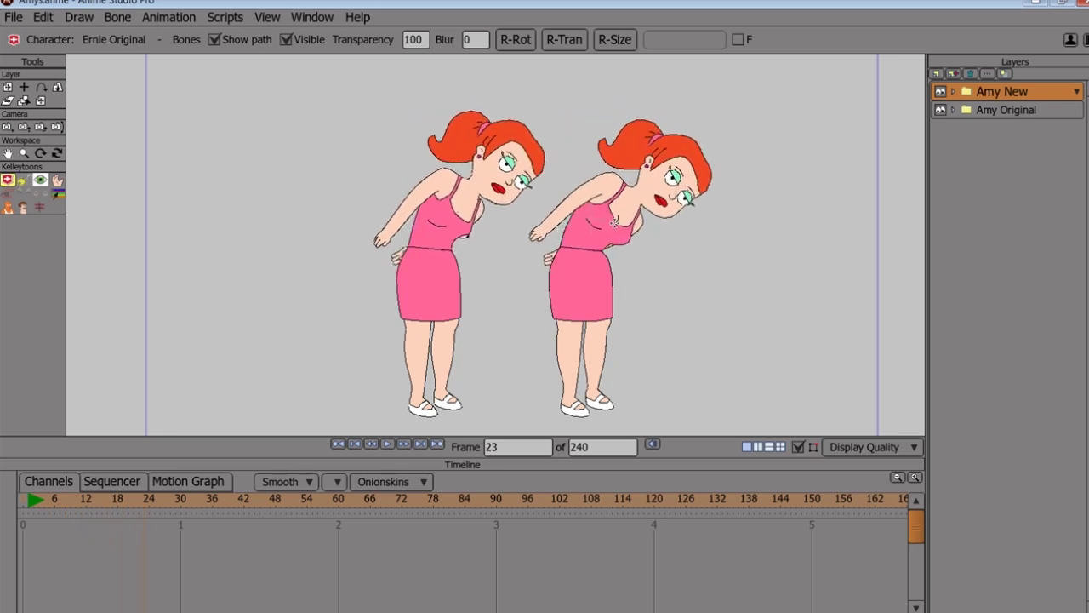
{"action": "left_click", "coordinate": [45, 500]}
{"action": "left_click_drag", "start_coordinate": [46, 499], "coordinate": [180, 513]}
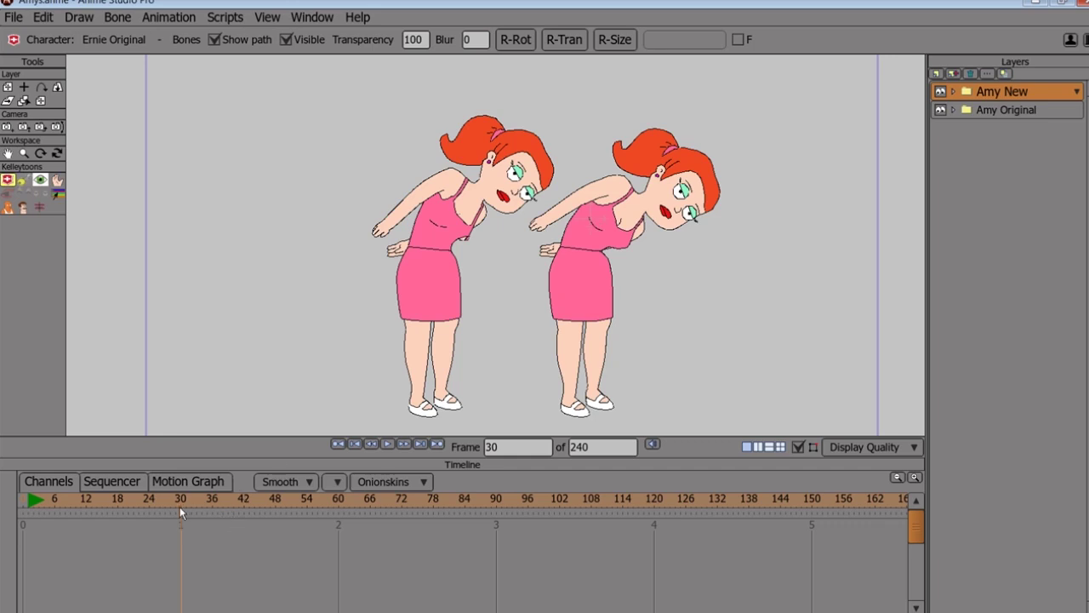
{"action": "left_click_drag", "start_coordinate": [181, 508], "coordinate": [336, 554]}
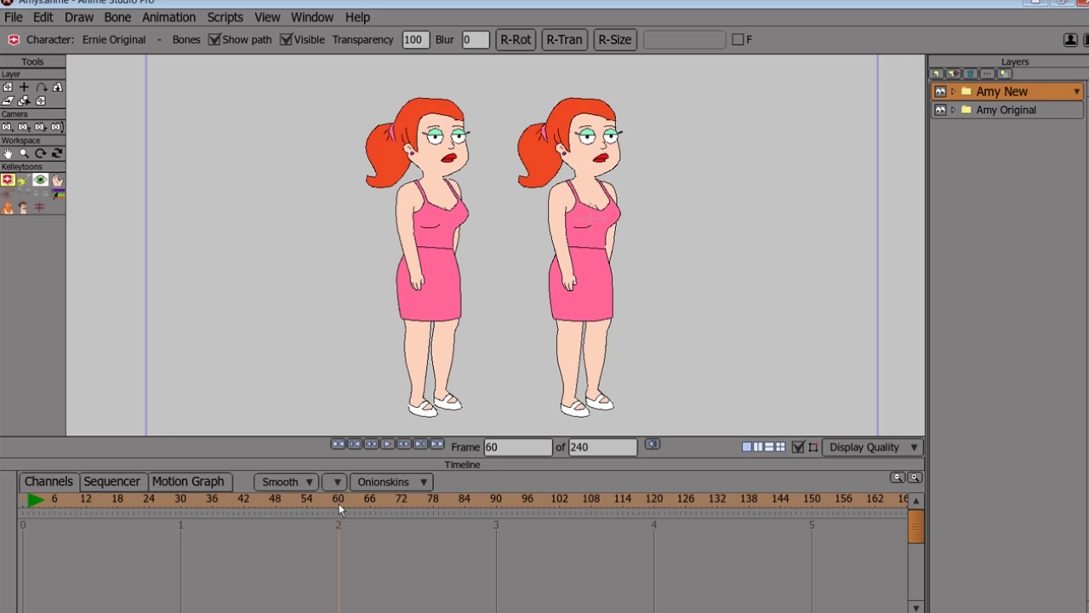
Step: Move to Amy Original's kick, then with the Kelleytoons tools select only her and show her bones
{"action": "mouse_move", "coordinate": [338, 504]}
{"action": "left_mouse_down"}
{"action": "mouse_move", "coordinate": [390, 513]}
{"action": "mouse_move", "coordinate": [359, 534]}
{"action": "mouse_move", "coordinate": [405, 535]}
{"action": "mouse_move", "coordinate": [361, 538]}
{"action": "mouse_move", "coordinate": [401, 534]}
{"action": "left_mouse_up"}
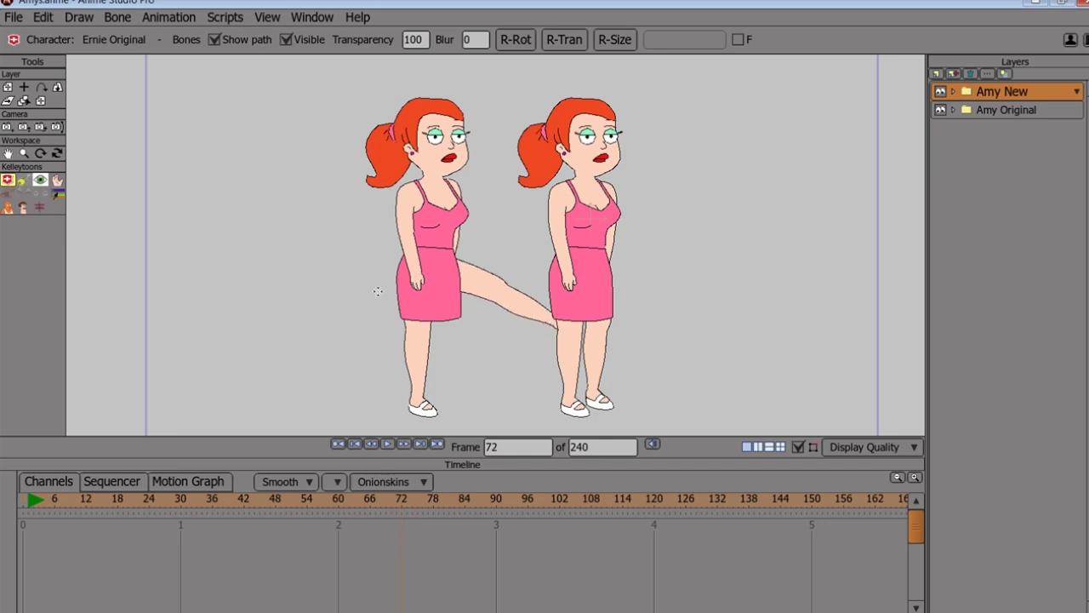
{"action": "key", "text": "t"}
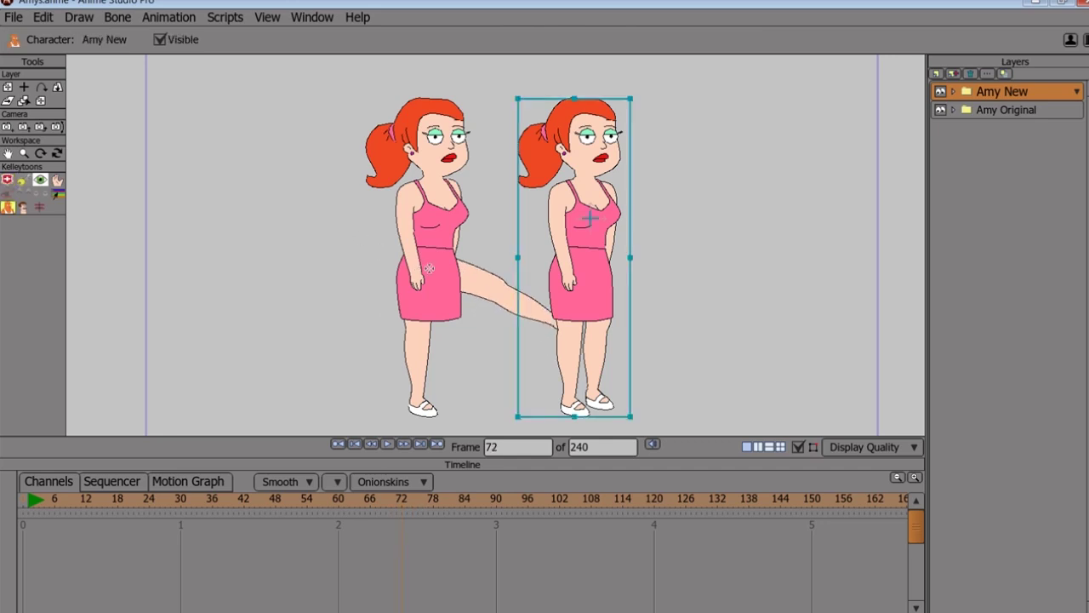
{"action": "key", "text": "z"}
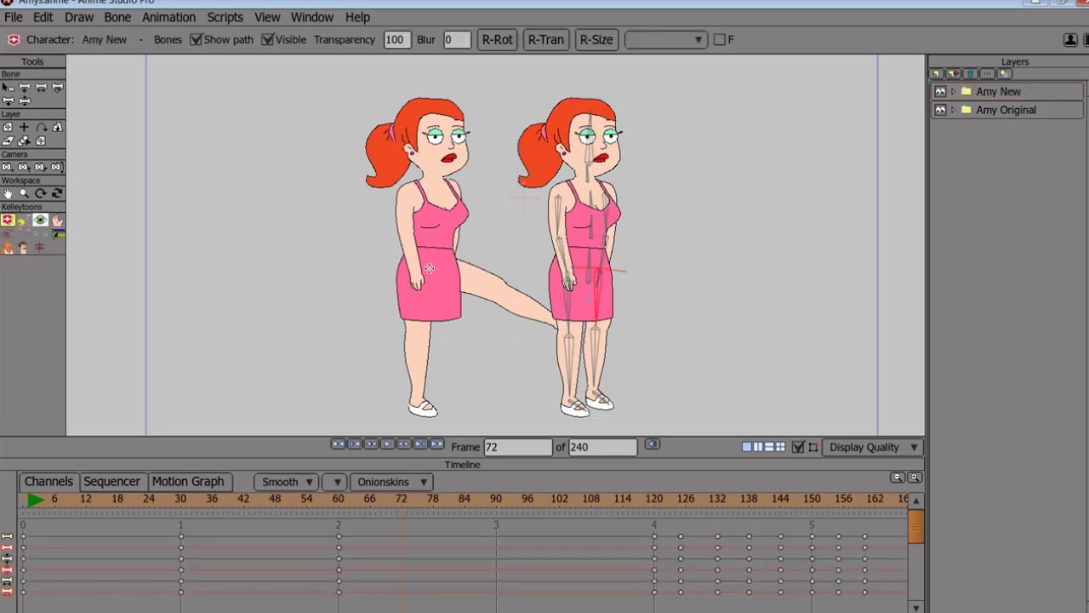
{"action": "key", "text": "t"}
{"action": "left_click", "coordinate": [430, 269]}
{"action": "key", "text": "z"}
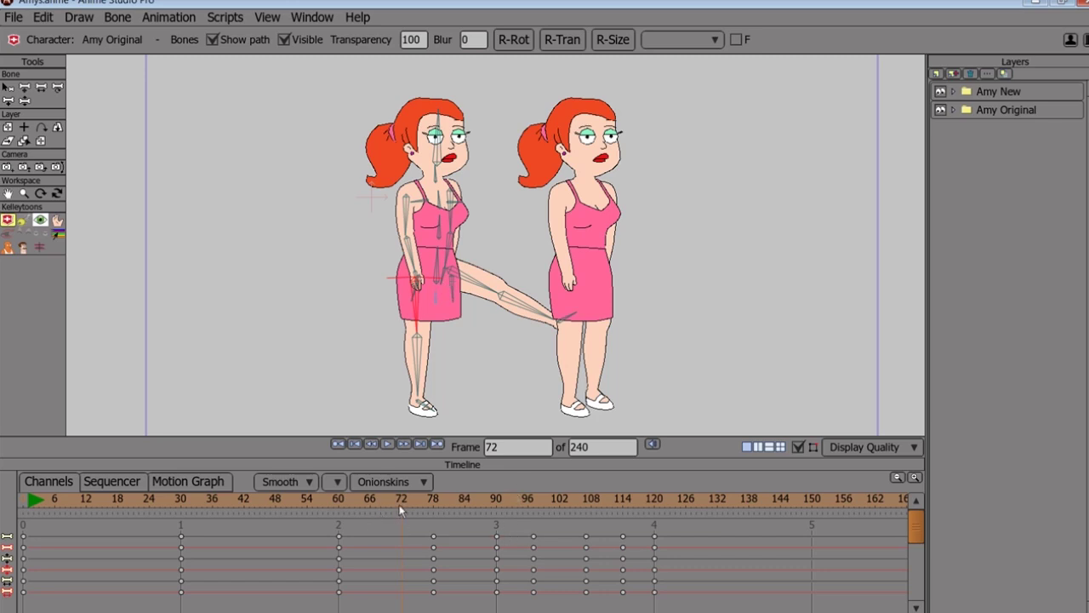
Step: Scrub Amy Original's leg raise and lowering up to frame 120, then deselect her
{"action": "left_click_drag", "start_coordinate": [402, 505], "coordinate": [535, 517]}
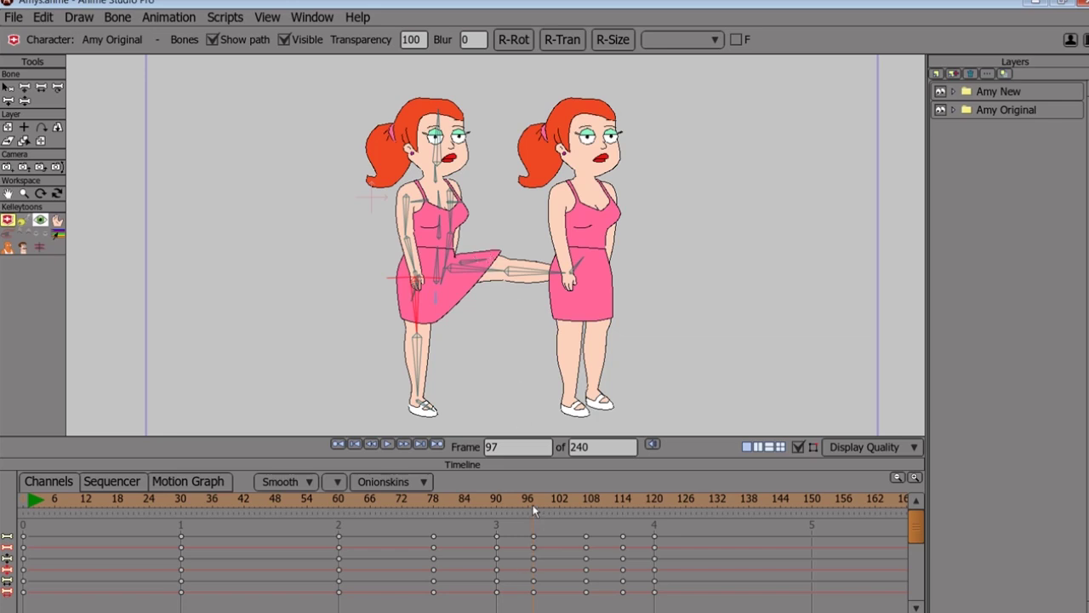
{"action": "left_click_drag", "start_coordinate": [533, 509], "coordinate": [653, 542]}
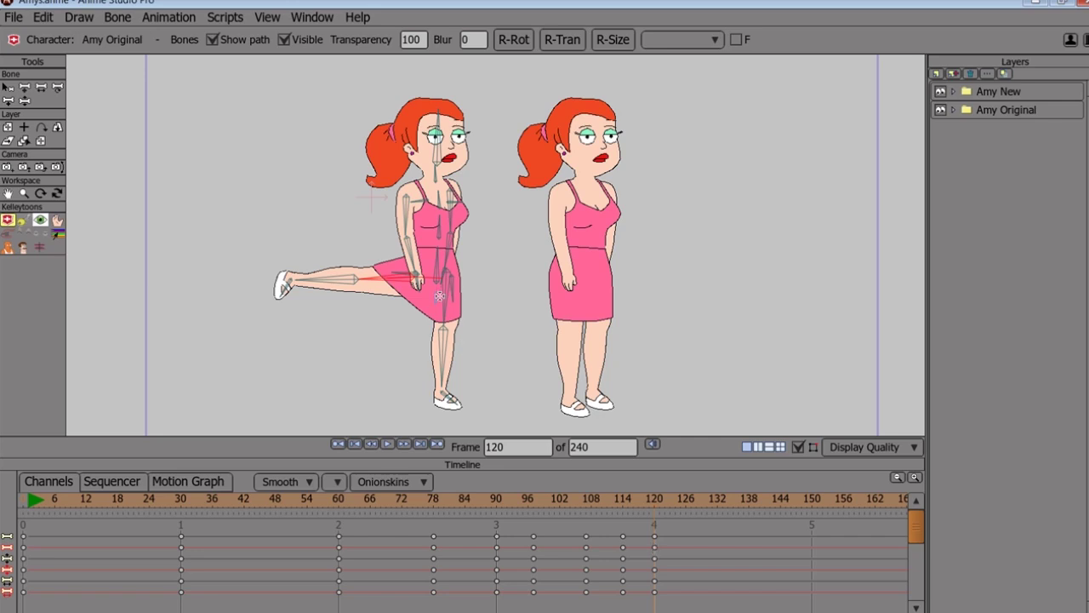
{"action": "left_click", "coordinate": [512, 302]}
Step: Select Amy New and show her bone skeleton, checking frame 120 with her leg down
{"action": "left_click", "coordinate": [562, 293]}
{"action": "left_click", "coordinate": [592, 311]}
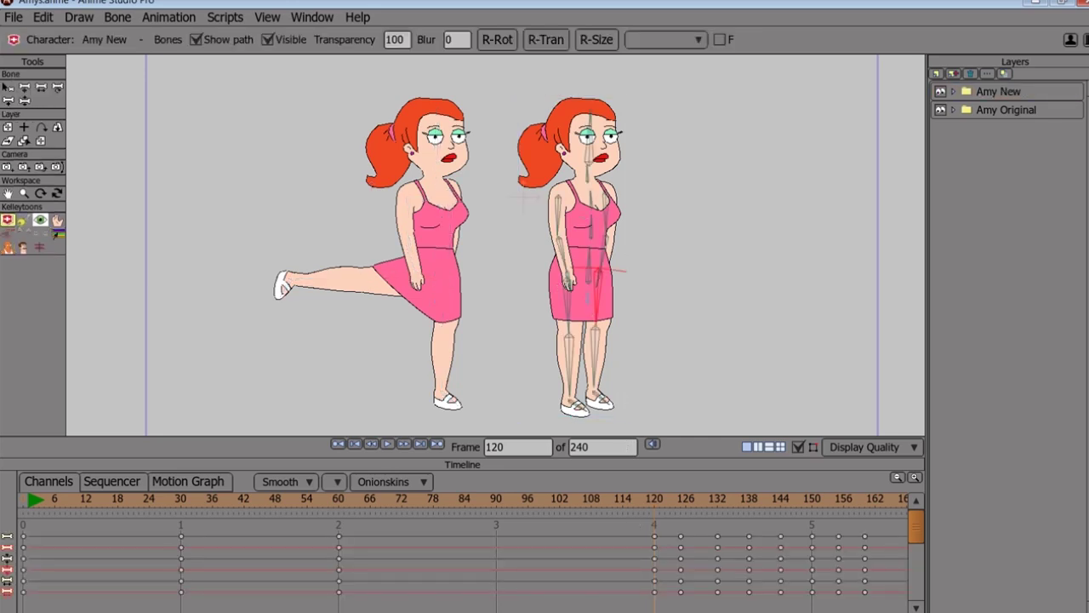
{"action": "left_click_drag", "start_coordinate": [653, 506], "coordinate": [680, 518]}
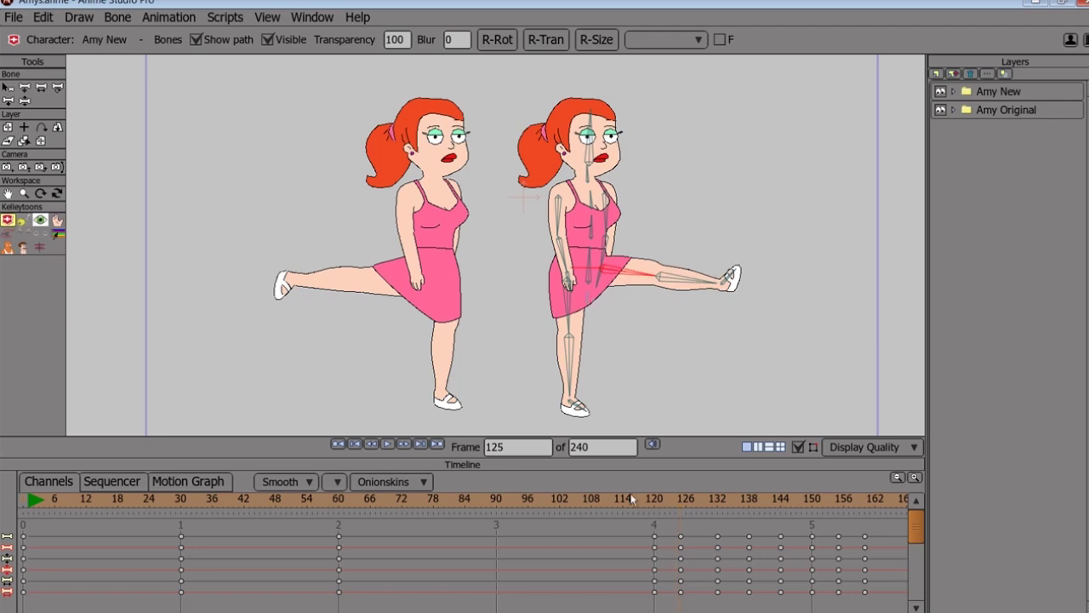
{"action": "left_click_drag", "start_coordinate": [682, 503], "coordinate": [654, 514]}
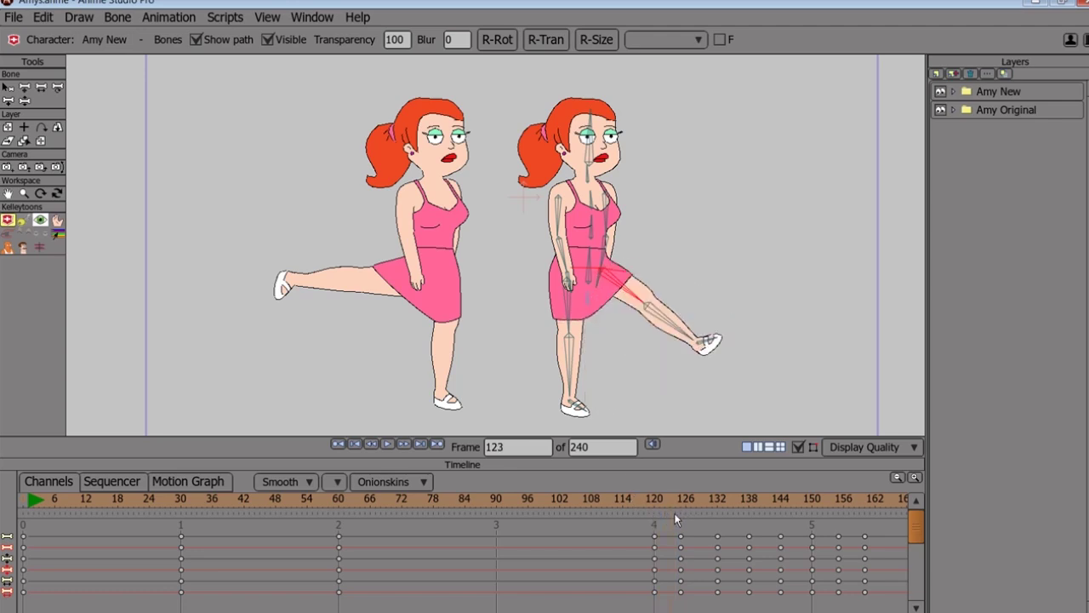
Step: Scrub Amy New's leg swing through the splits pose to frame 155 and slightly beyond
{"action": "left_click_drag", "start_coordinate": [675, 513], "coordinate": [750, 528]}
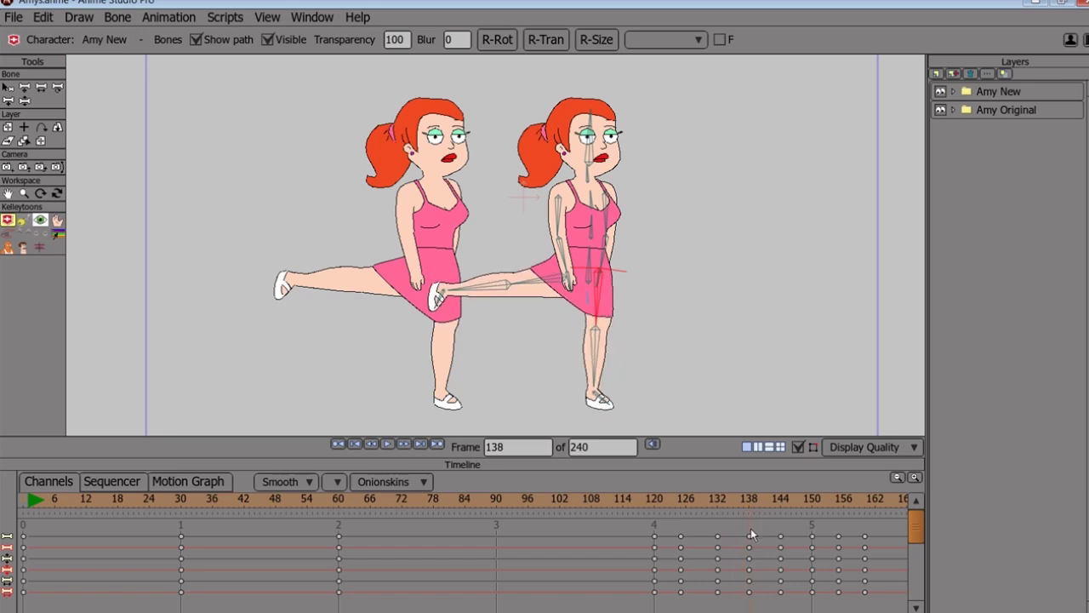
{"action": "left_click_drag", "start_coordinate": [750, 528], "coordinate": [783, 532]}
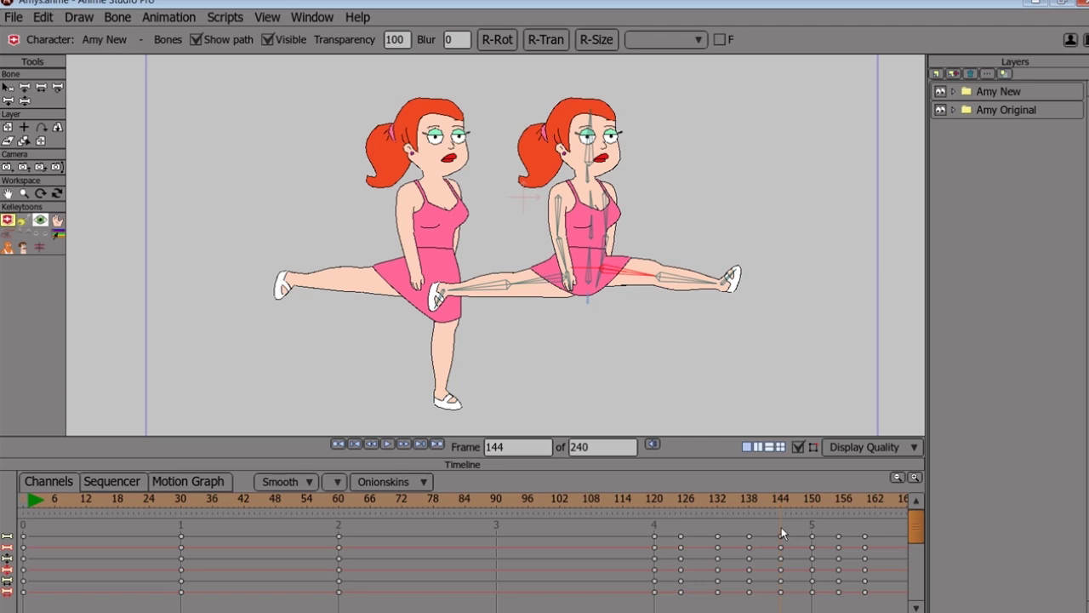
{"action": "left_click_drag", "start_coordinate": [781, 527], "coordinate": [813, 548]}
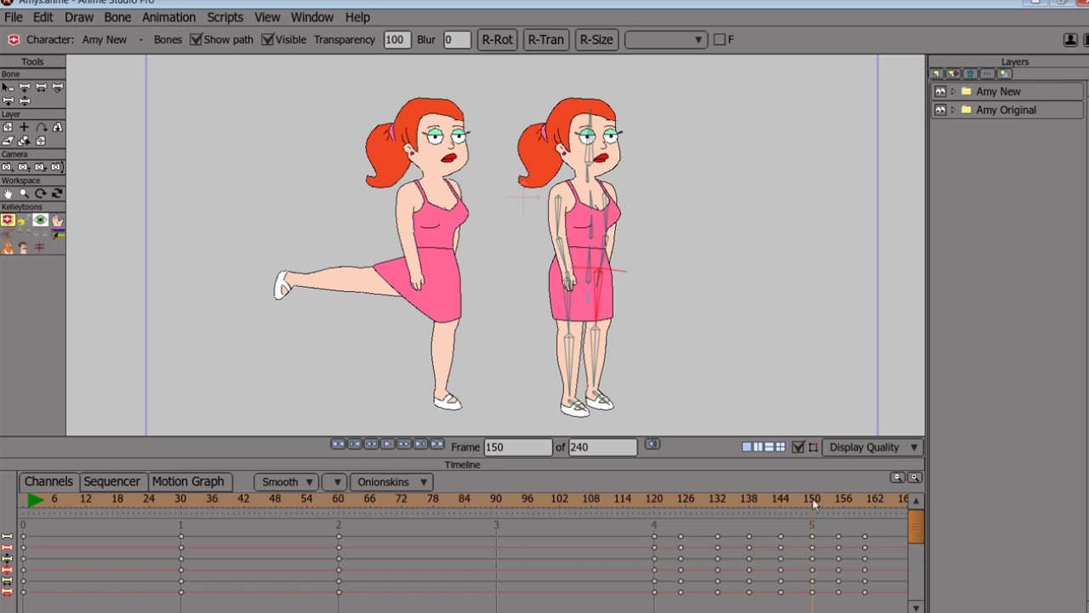
{"action": "left_click_drag", "start_coordinate": [814, 503], "coordinate": [825, 505]}
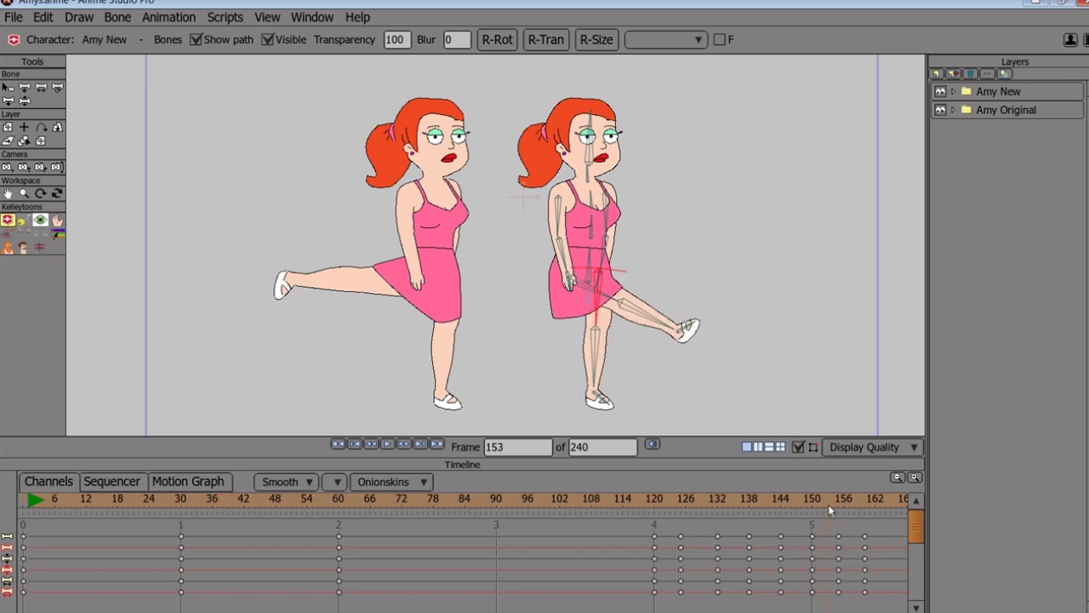
{"action": "left_click_drag", "start_coordinate": [828, 505], "coordinate": [839, 510]}
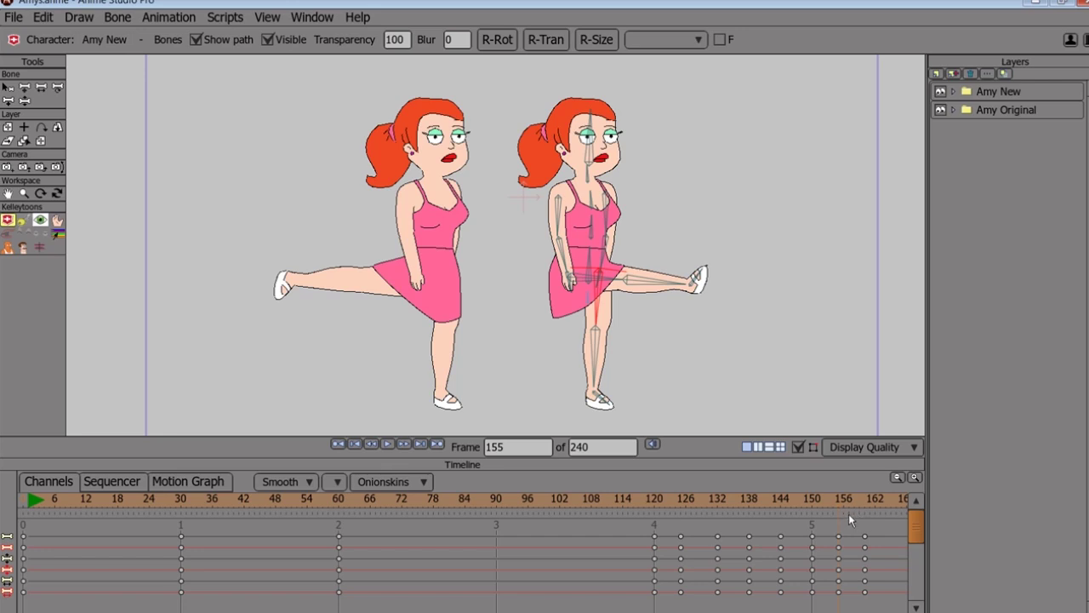
{"action": "left_click_drag", "start_coordinate": [840, 497], "coordinate": [864, 508]}
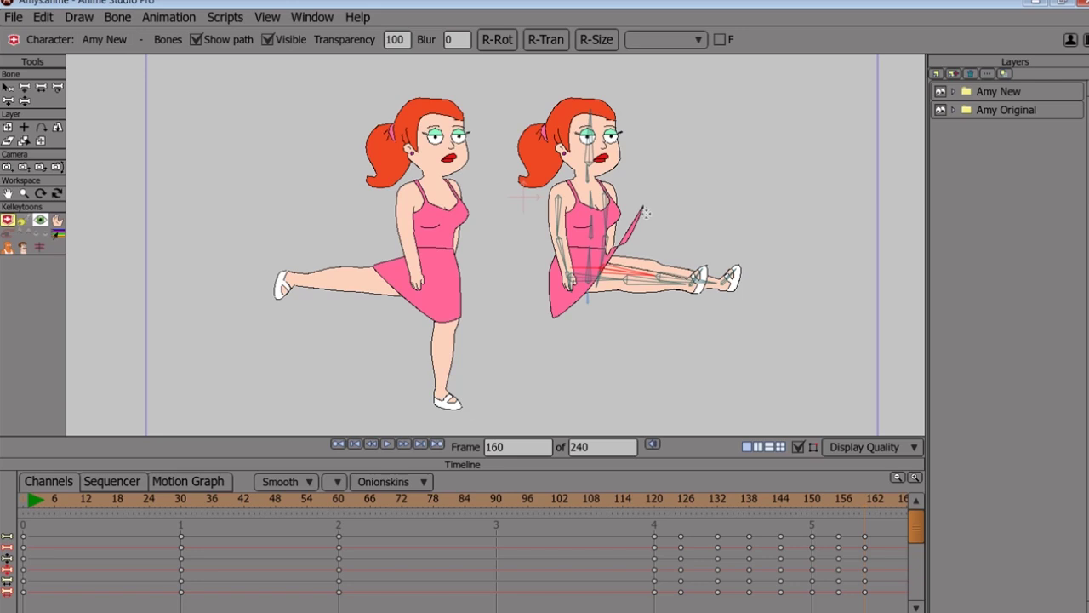
Step: Expand Amy New's layer group to reveal its Bones, Head, Skirt, Shirt and leg sublayers
{"action": "left_click", "coordinate": [642, 212], "text": "ctrl+alt"}
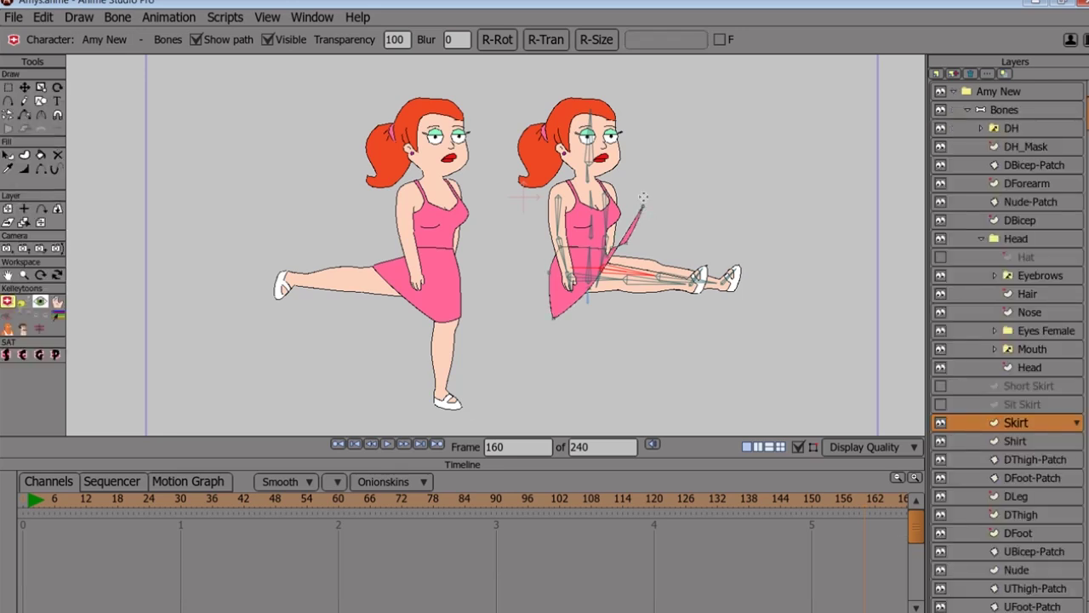
Step: Pull Amy New's skirt flap tip down and its bottom point up-right to drape over her lap
{"action": "key", "text": "t"}
{"action": "left_click_drag", "start_coordinate": [646, 201], "coordinate": [636, 264]}
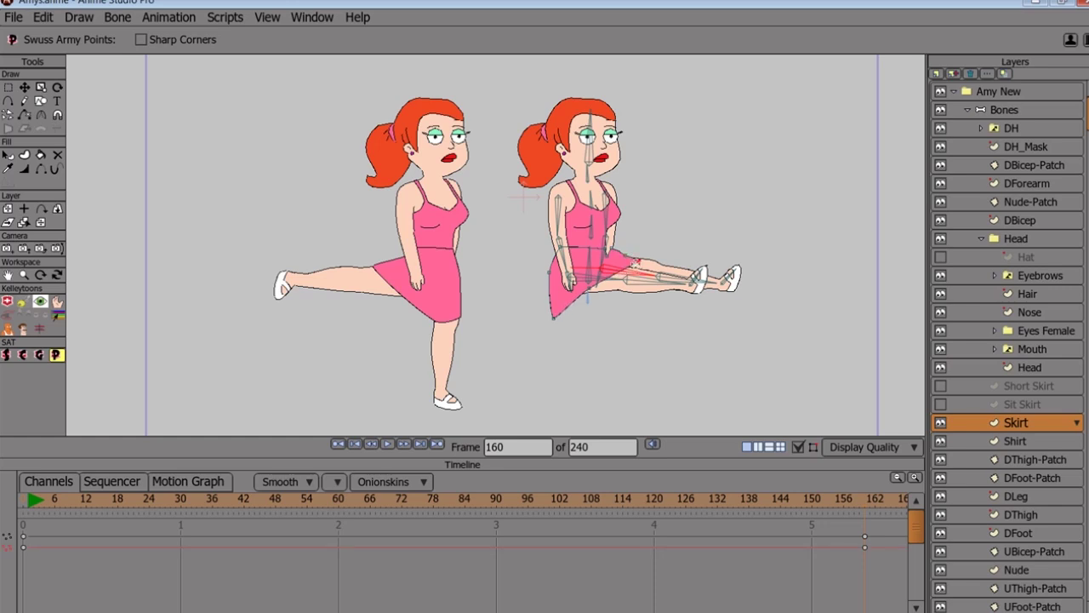
{"action": "left_click_drag", "start_coordinate": [555, 321], "coordinate": [625, 253]}
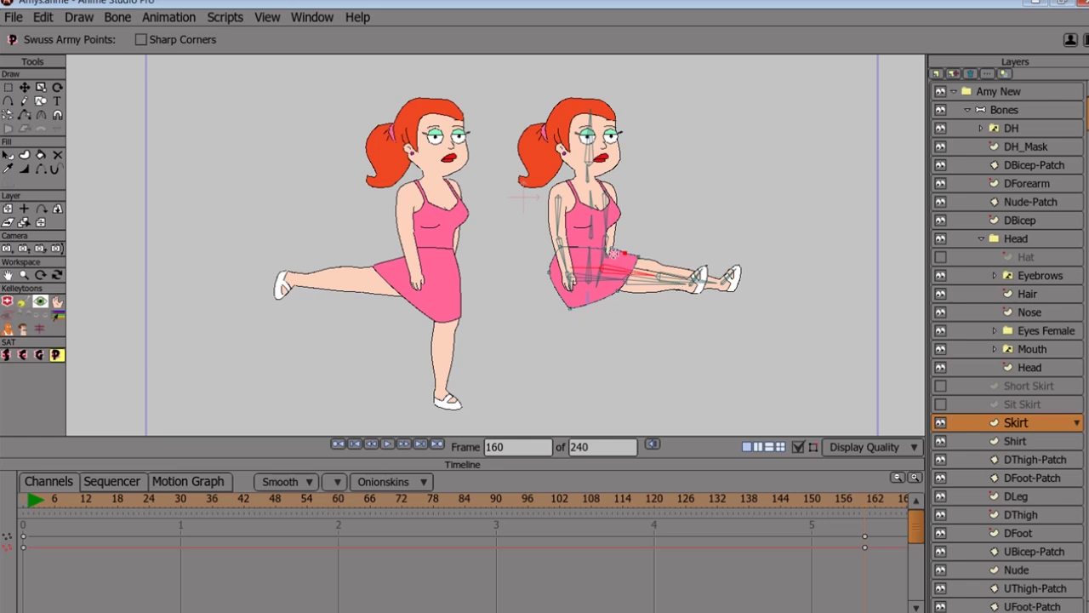
{"action": "left_click", "coordinate": [609, 253]}
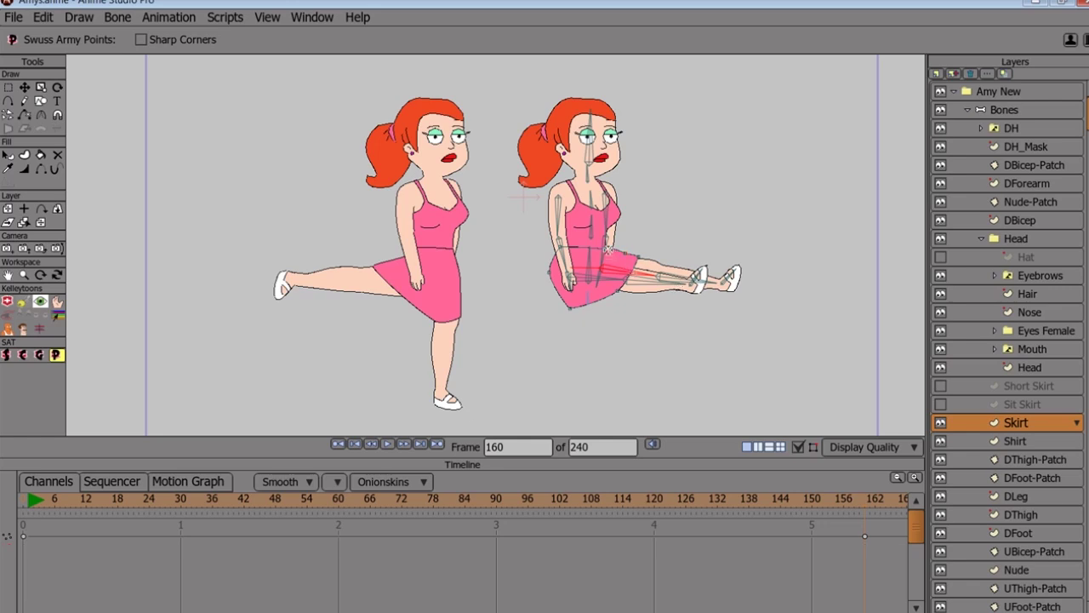
{"action": "left_click", "coordinate": [608, 249]}
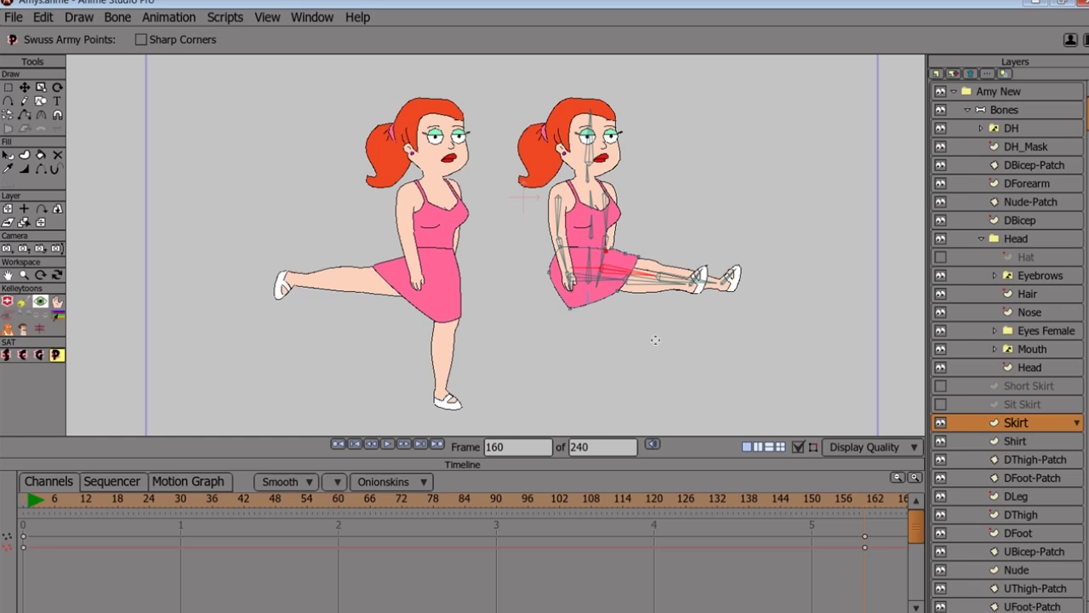
Step: Select the Amy New layer and fold its group closed in the Layers panel
{"action": "left_click", "coordinate": [959, 94]}
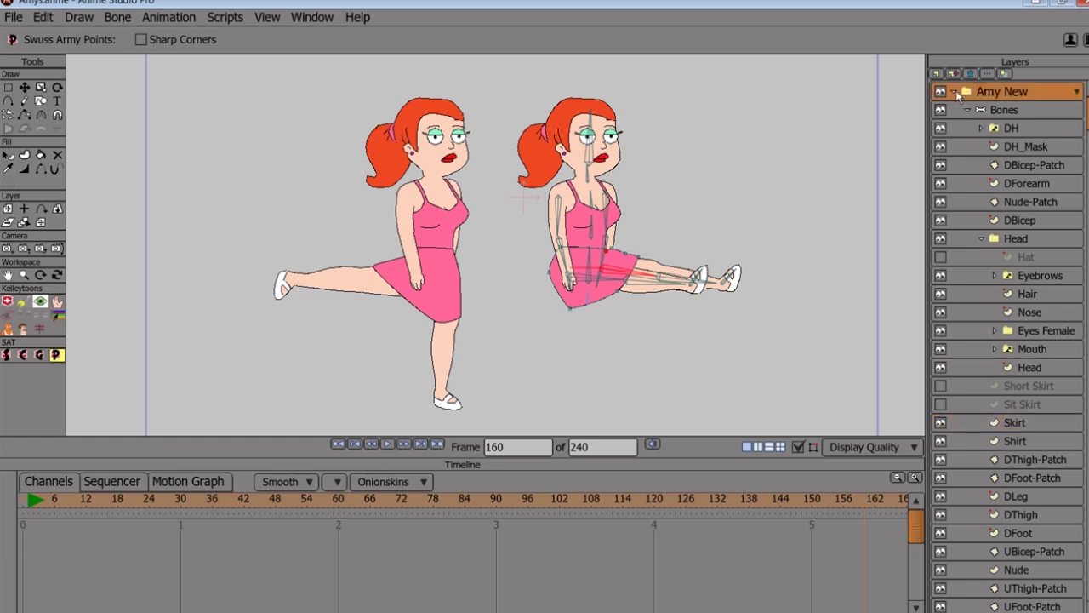
{"action": "left_click", "coordinate": [955, 92]}
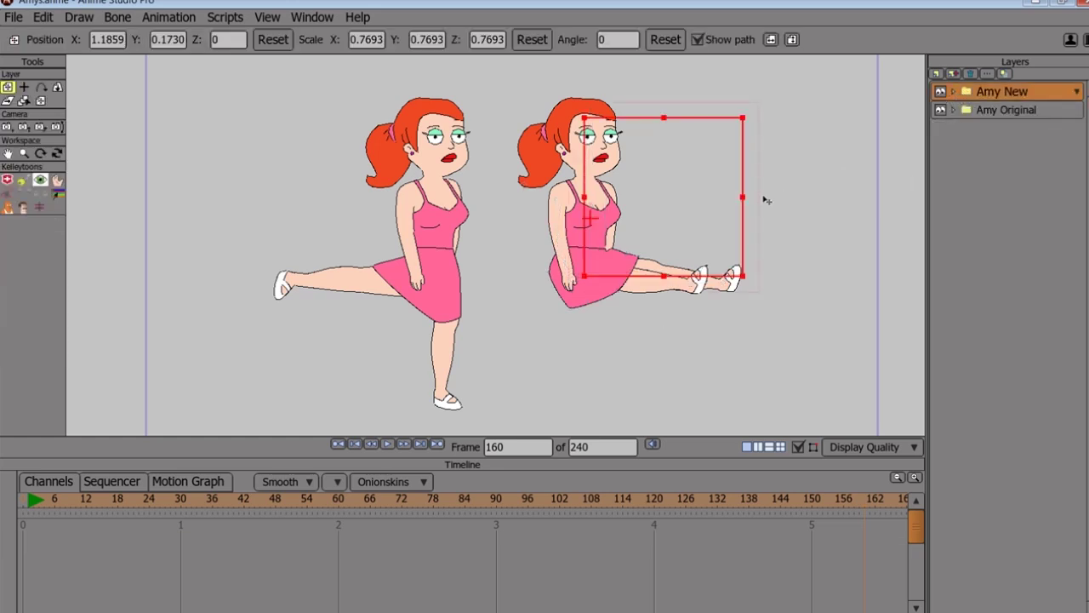